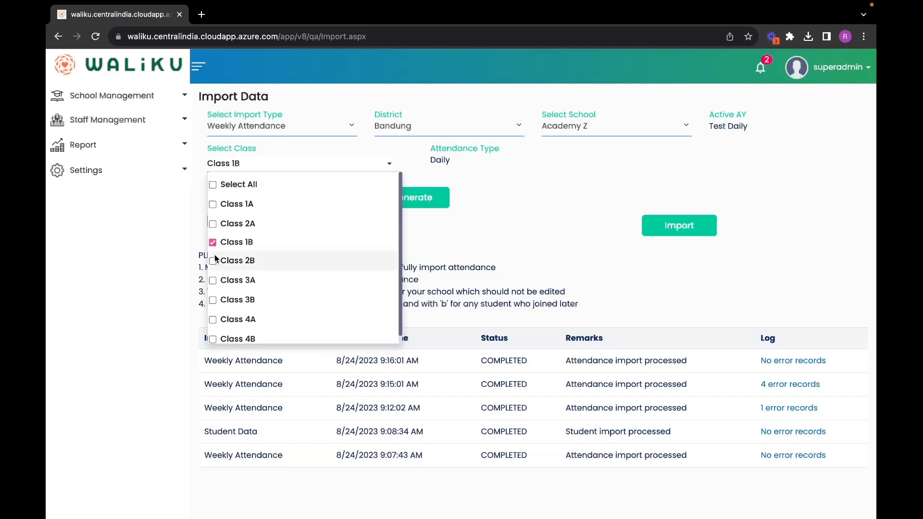
# - Close the class selection with Class 1B chosen and set the week end date to 01/15/2023
pyautogui.click(537, 187)
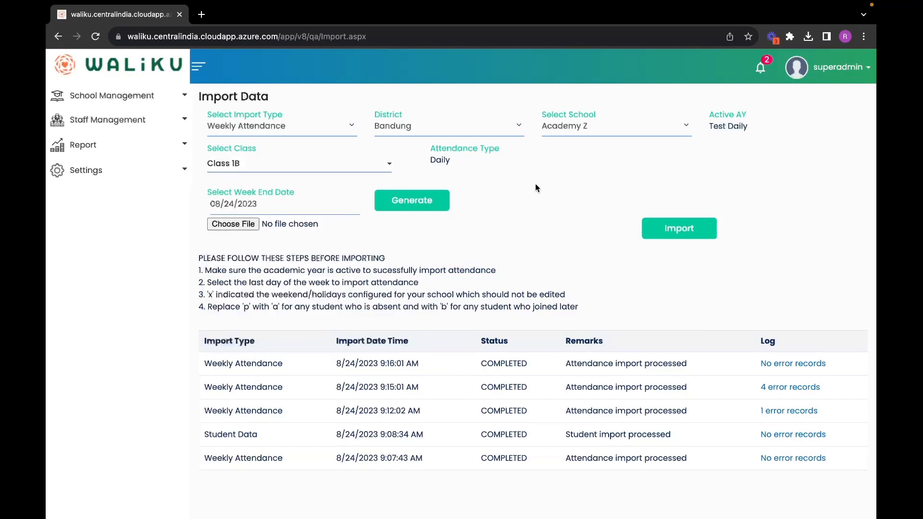
pyautogui.click(308, 205)
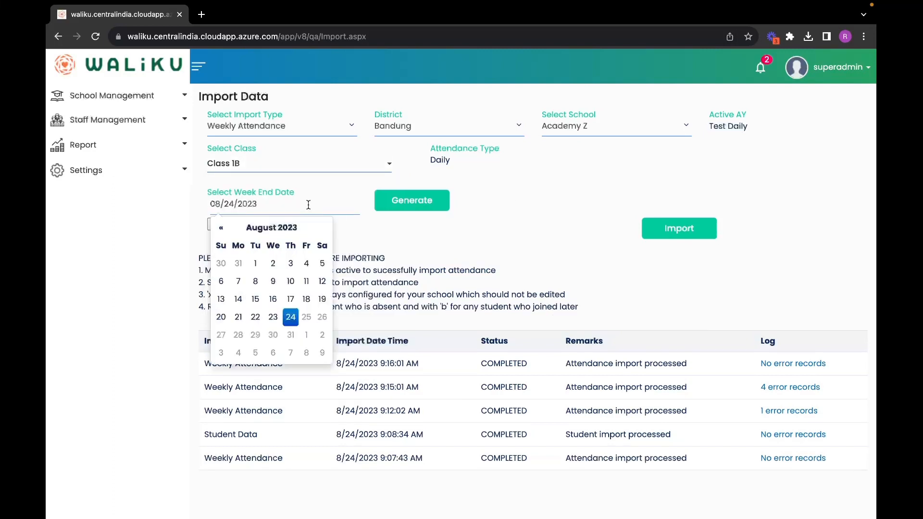
pyautogui.click(222, 228)
pyautogui.click(222, 228)
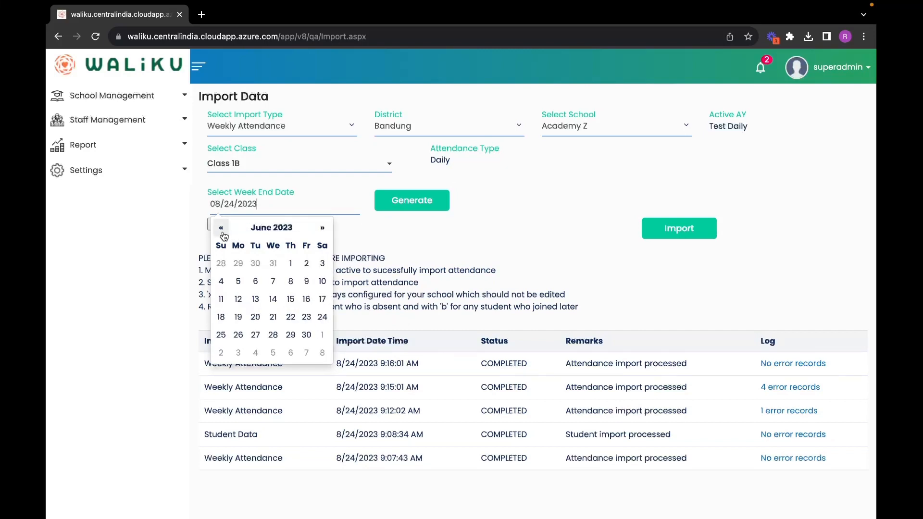
pyautogui.click(221, 229)
pyautogui.click(222, 228)
pyautogui.click(222, 229)
pyautogui.click(222, 229)
pyautogui.click(222, 229)
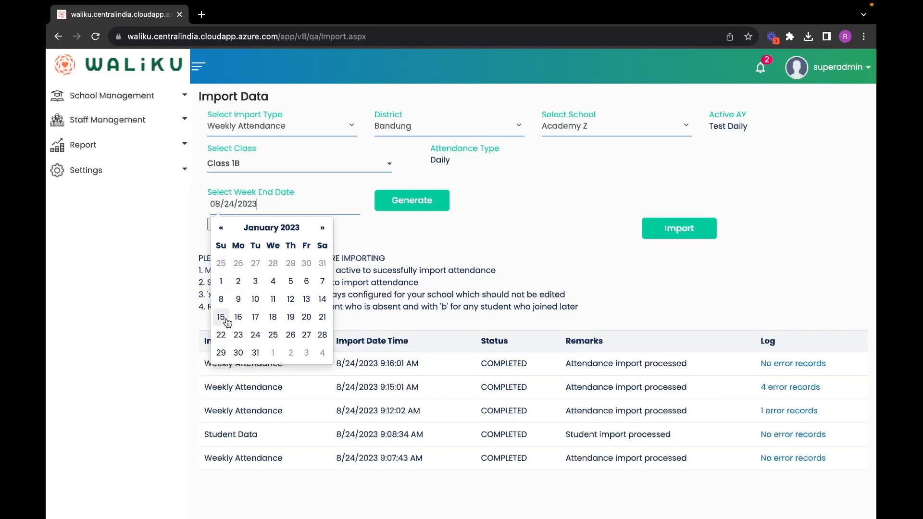
pyautogui.click(227, 320)
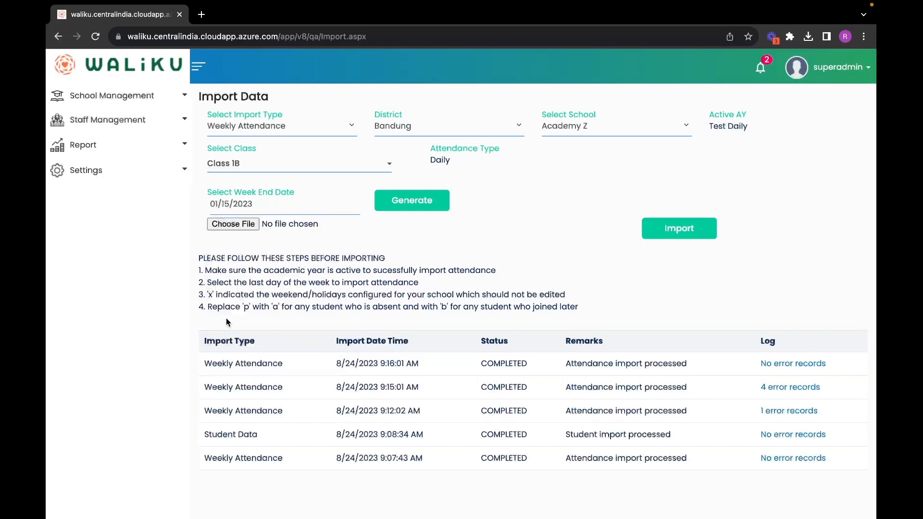
# - Generate the weekly attendance template for Class 1B, download it and open the downloaded workbook in Excel
pyautogui.click(421, 210)
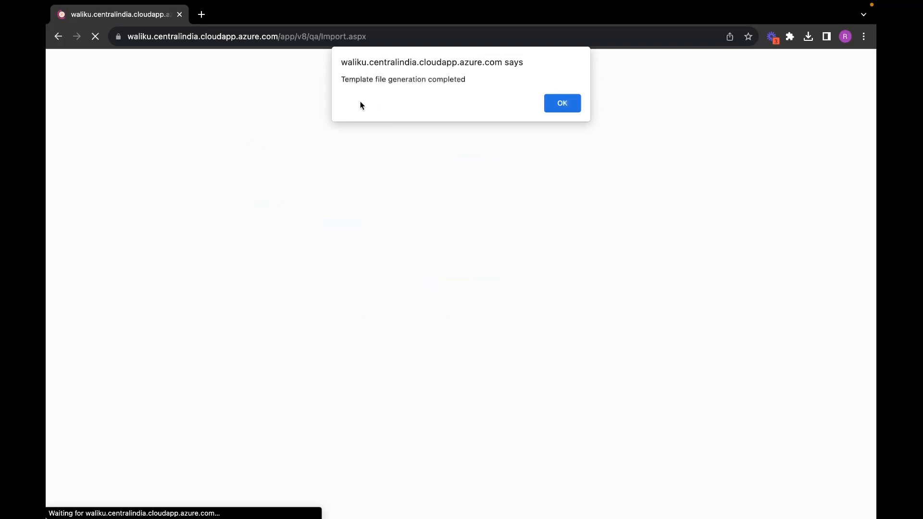
pyautogui.click(560, 102)
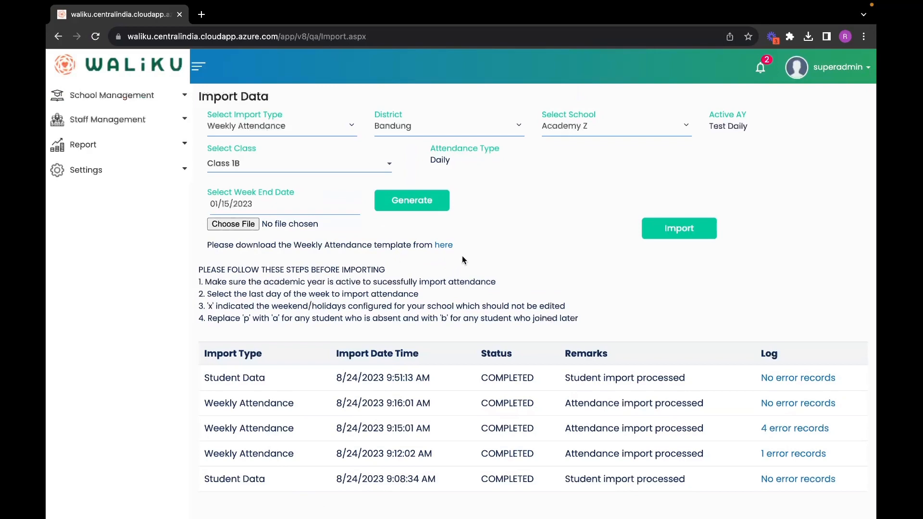
pyautogui.click(440, 246)
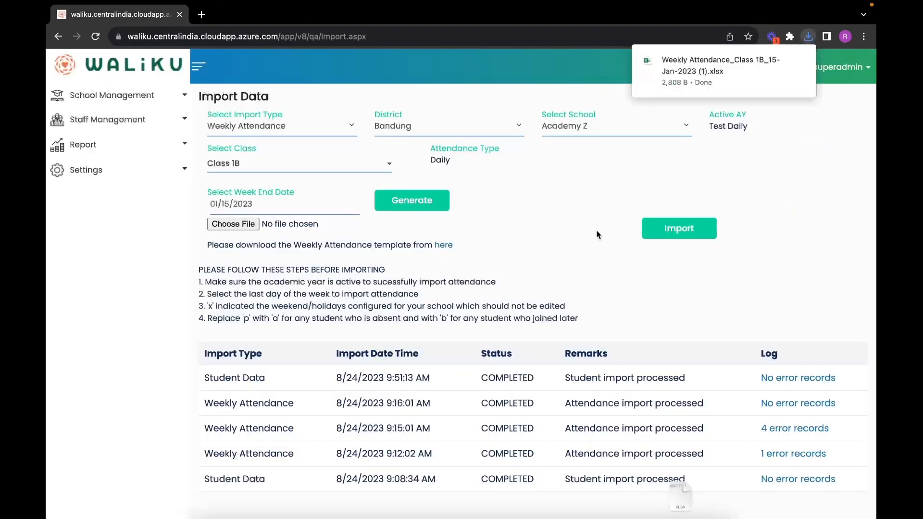
pyautogui.click(664, 84)
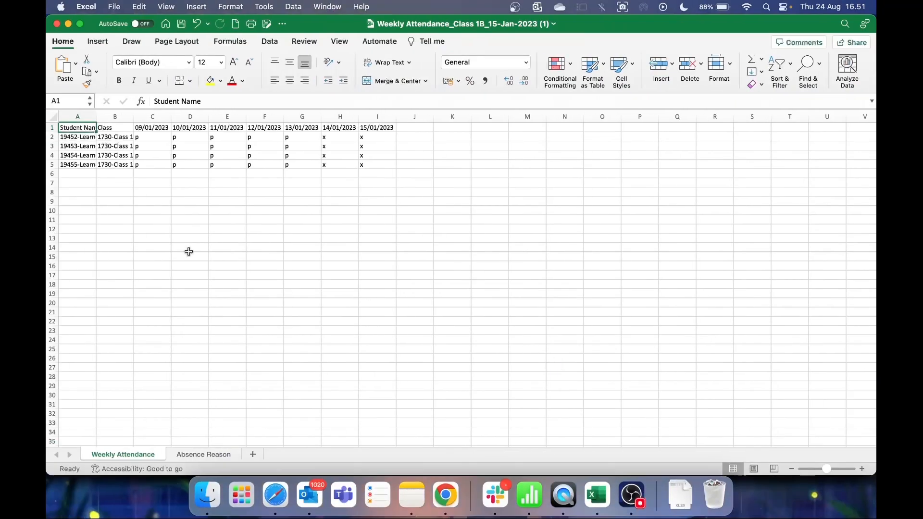
# - Enlarge the workbook to full screen and widen the Student Name and Class columns to fit their text
pyautogui.click(80, 24)
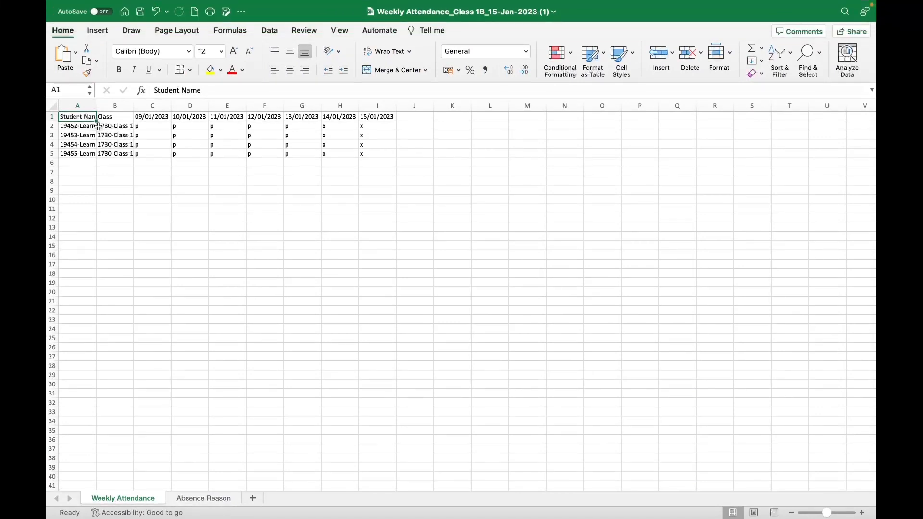
pyautogui.moveTo(98, 110); pyautogui.dragTo(119, 110)
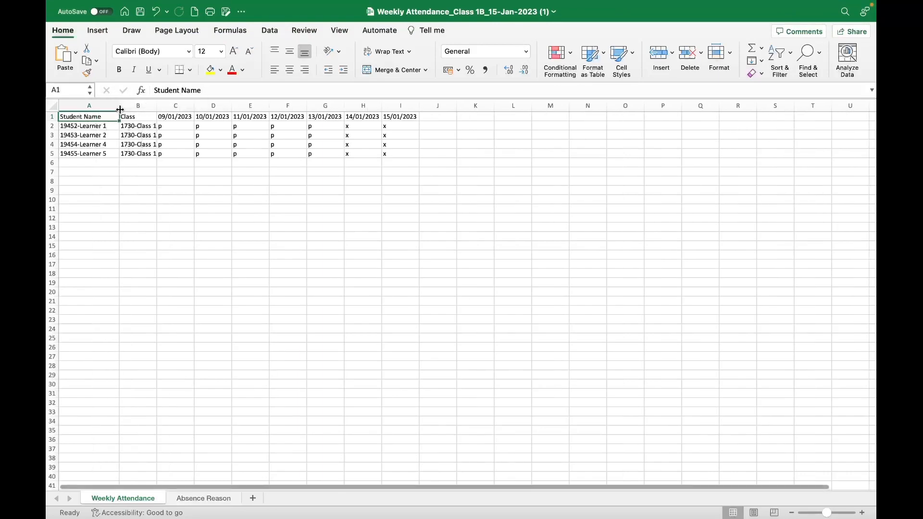
pyautogui.scroll(3, 146, 167)
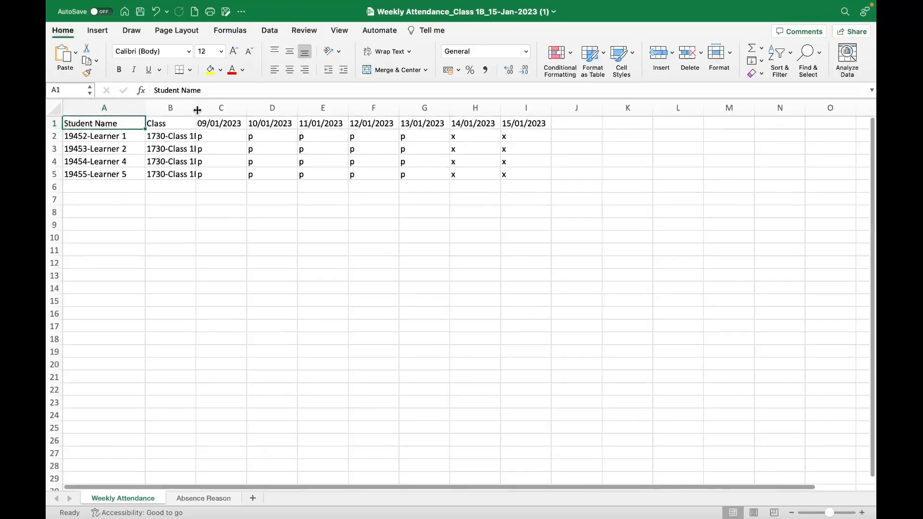
pyautogui.moveTo(199, 108); pyautogui.dragTo(225, 106)
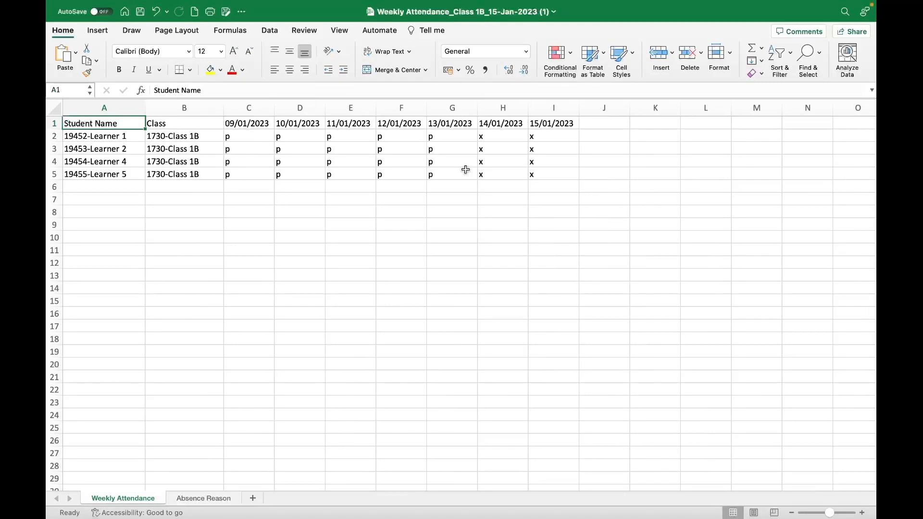
# - Mark Learner 2 as absent on 10/01/2023 with "a"
pyautogui.click(286, 151)
pyautogui.write('a')
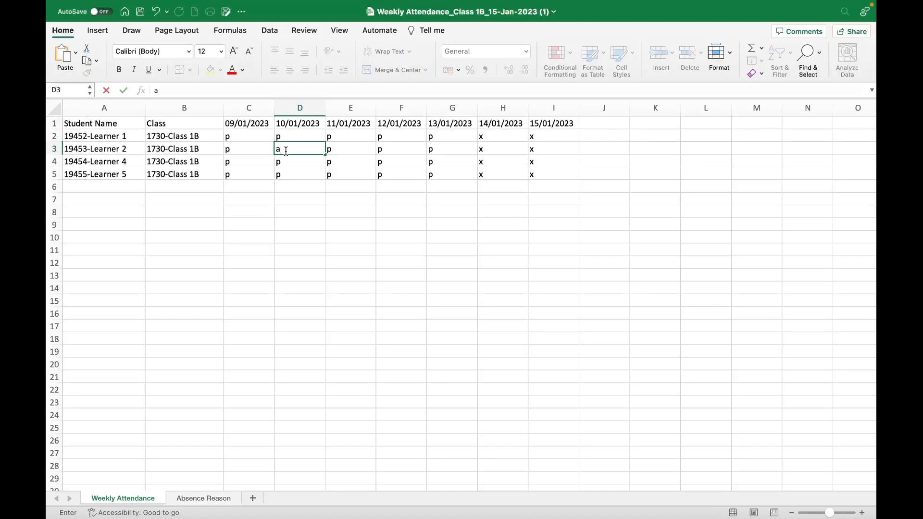
# - Copy 56-Abdominal Pain from the Absence Reason sheet into Learner 4's 10/01/2023 cell on the Weekly Attendance sheet and save the workbook
pyautogui.click(208, 500)
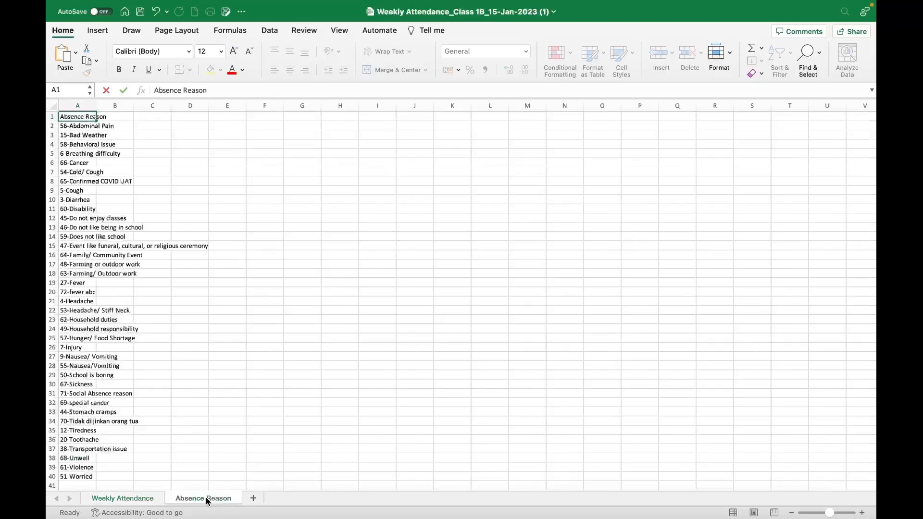
pyautogui.scroll(5, 91, 324)
pyautogui.scroll(2, 95, 326)
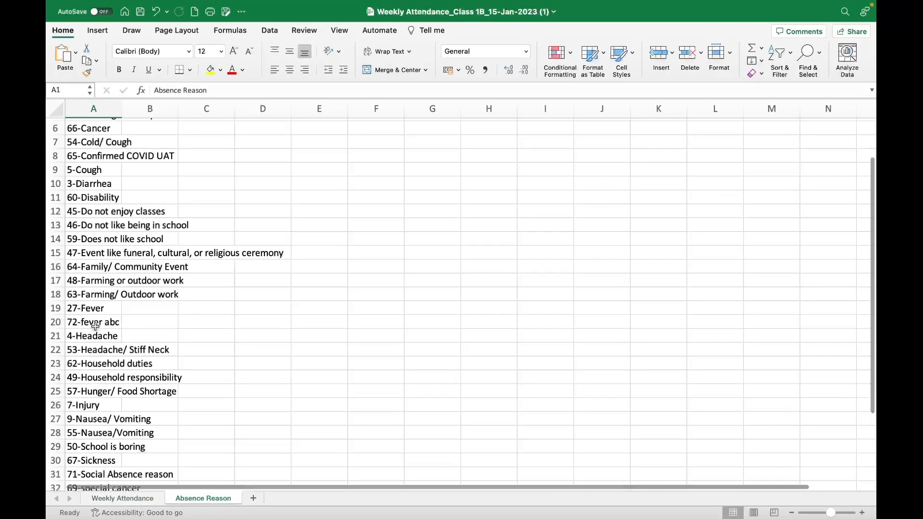
pyautogui.scroll(2, 95, 327)
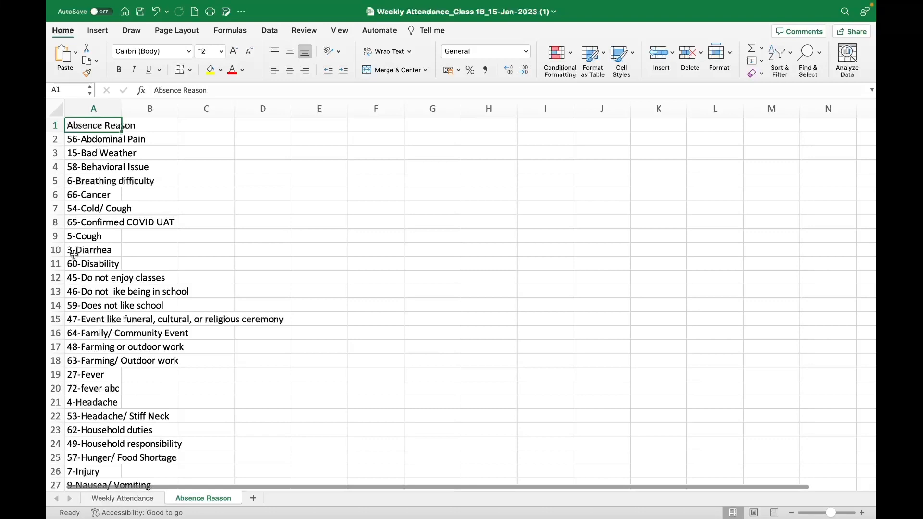
pyautogui.click(87, 143)
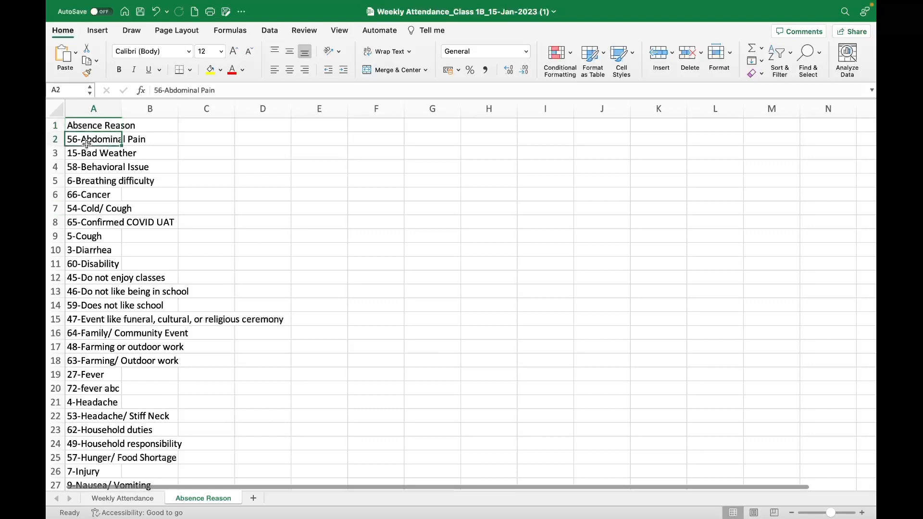
pyautogui.press('super+c')
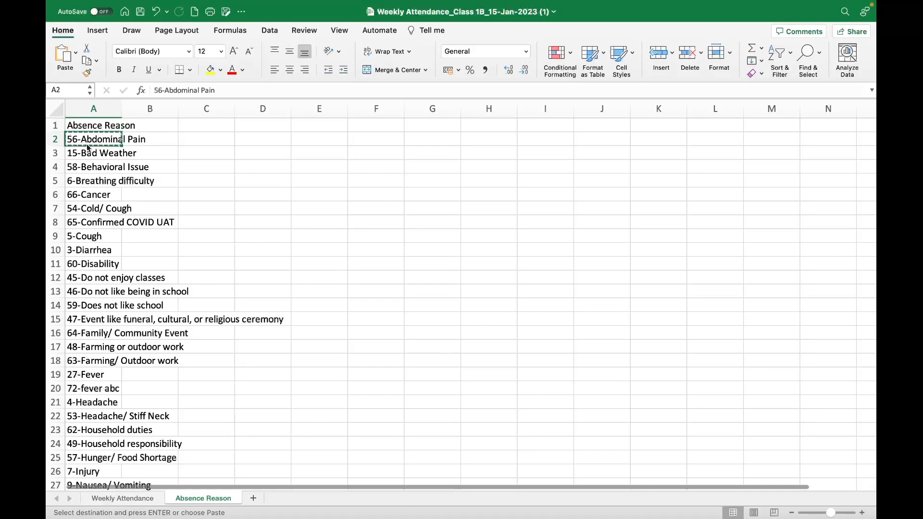
pyautogui.click(123, 499)
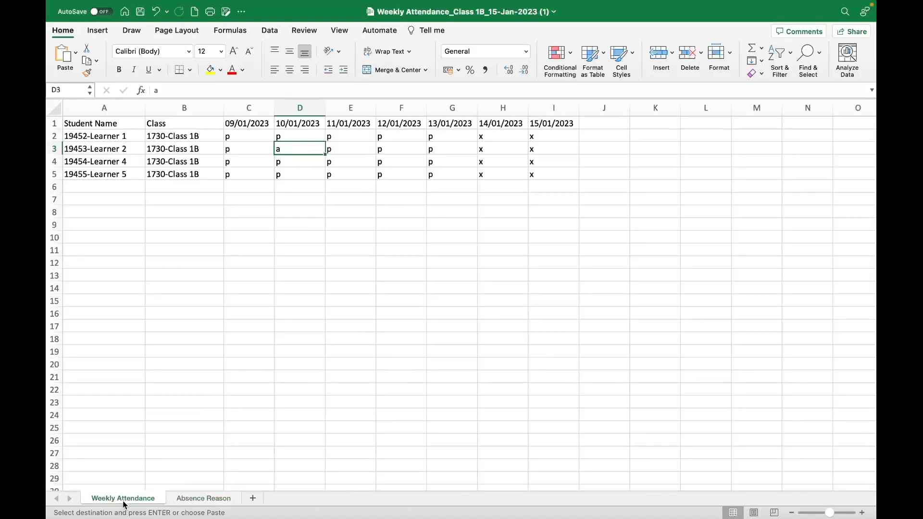
pyautogui.click(310, 162)
pyautogui.press('super+v')
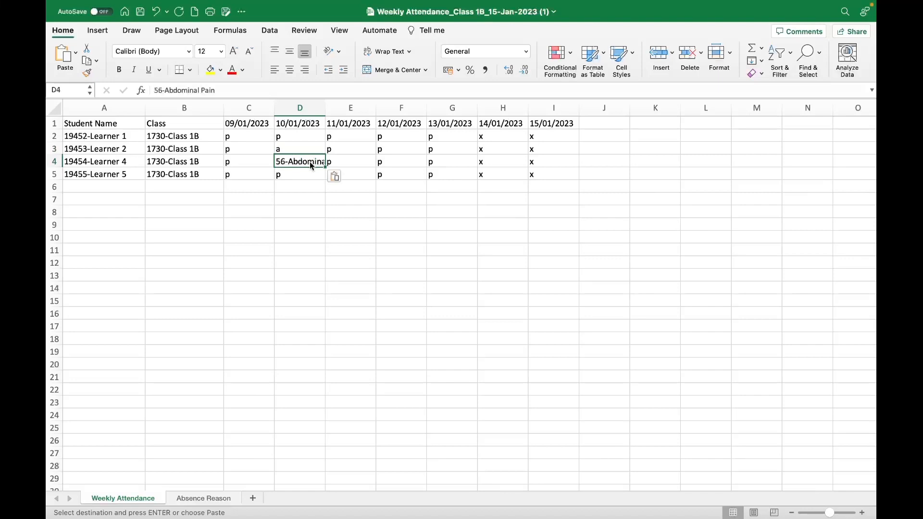
pyautogui.click(355, 157)
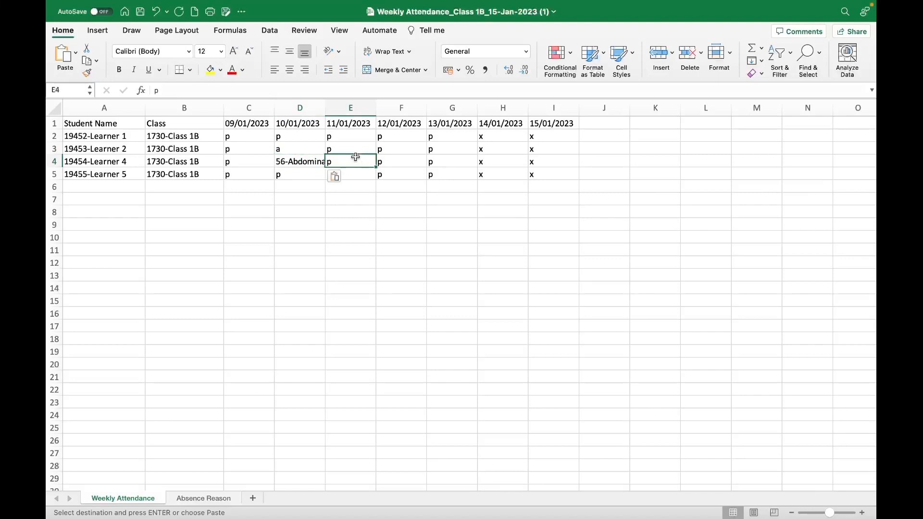
pyautogui.press('super+s')
# - Copy 27-Fever from the Absence Reason sheet into Learner 1's 13/01/2023 cell on the Weekly Attendance sheet and save the workbook
pyautogui.click(204, 499)
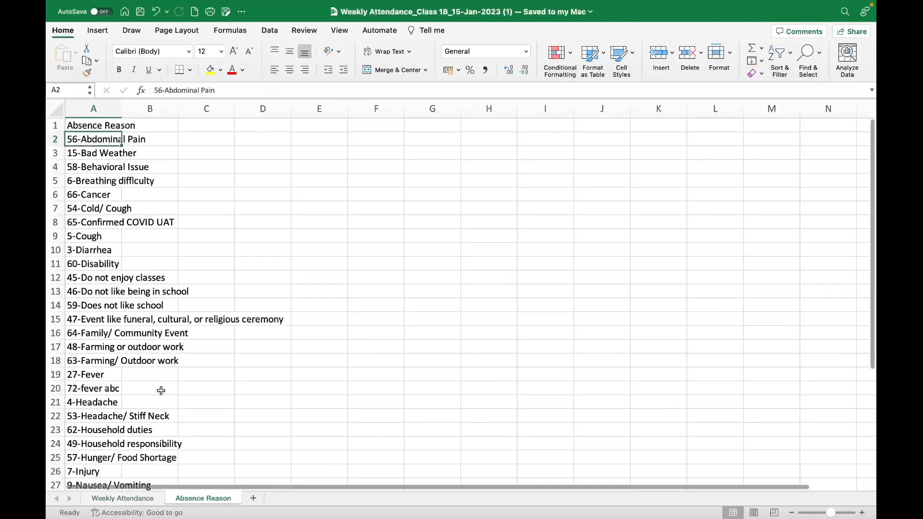
pyautogui.click(98, 375)
pyautogui.press('super+c')
pyautogui.click(123, 499)
pyautogui.click(449, 137)
pyautogui.press('super+v')
pyautogui.click(450, 149)
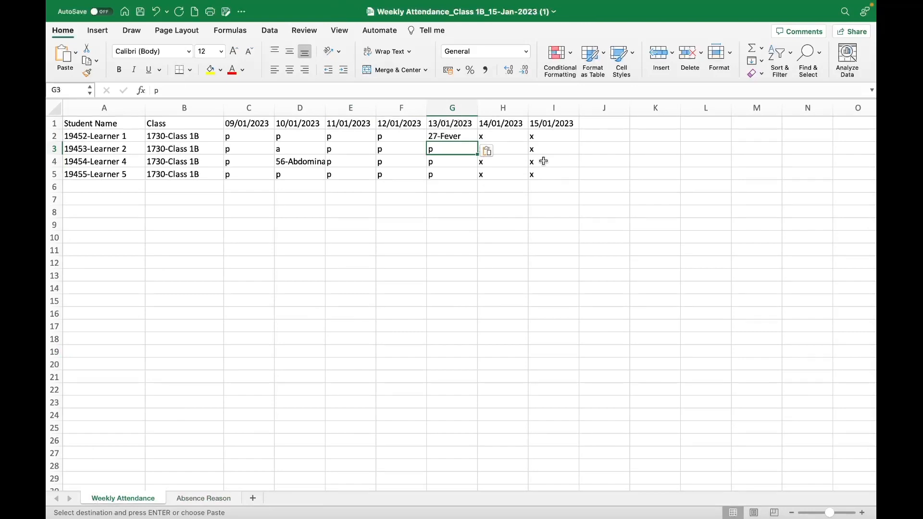
pyautogui.press('super+s')
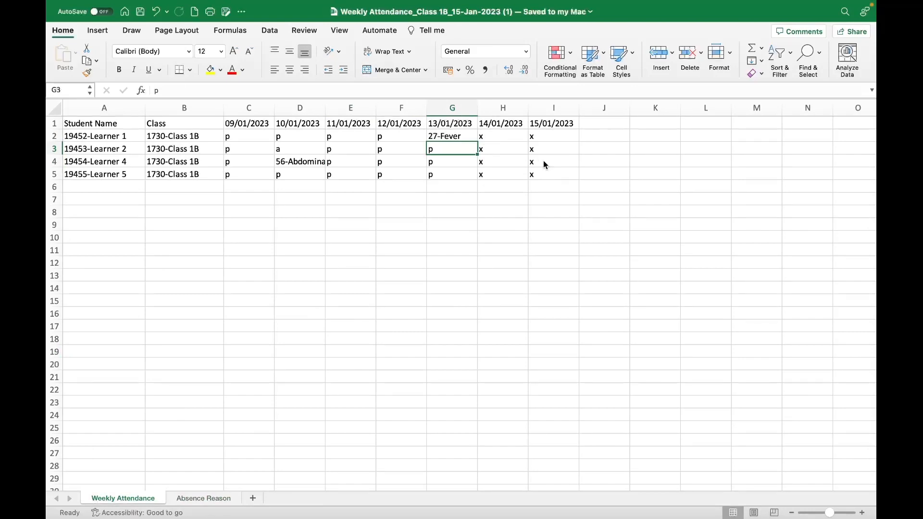
# - Switch back to Waliku in the browser and import the edited Class 1B weekly attendance file ending in Jan-2023 (1).xlsx from Downloads
pyautogui.hotkey('ctrl', 'Right')
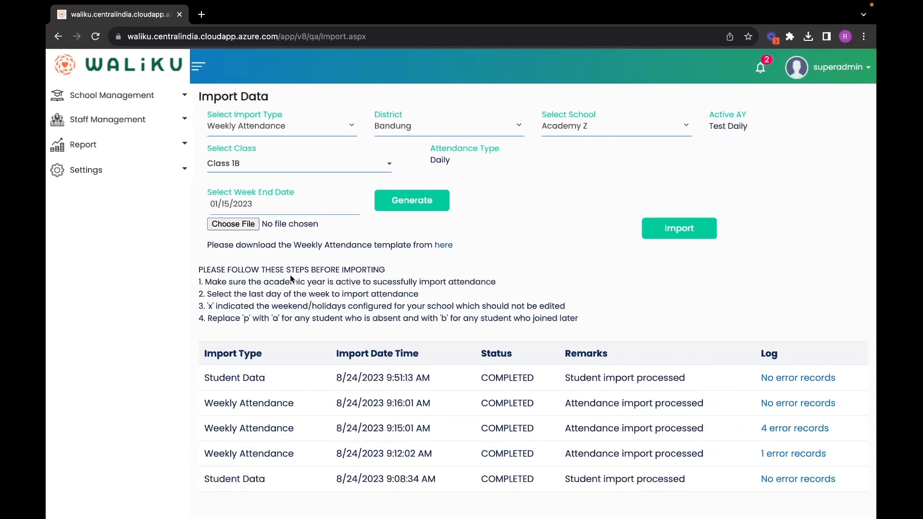
pyautogui.click(233, 224)
pyautogui.click(404, 193)
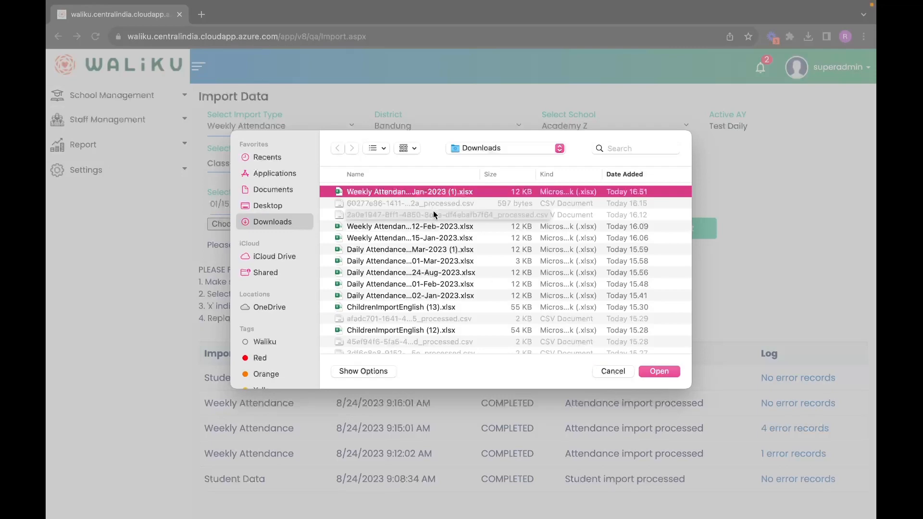
pyautogui.click(673, 373)
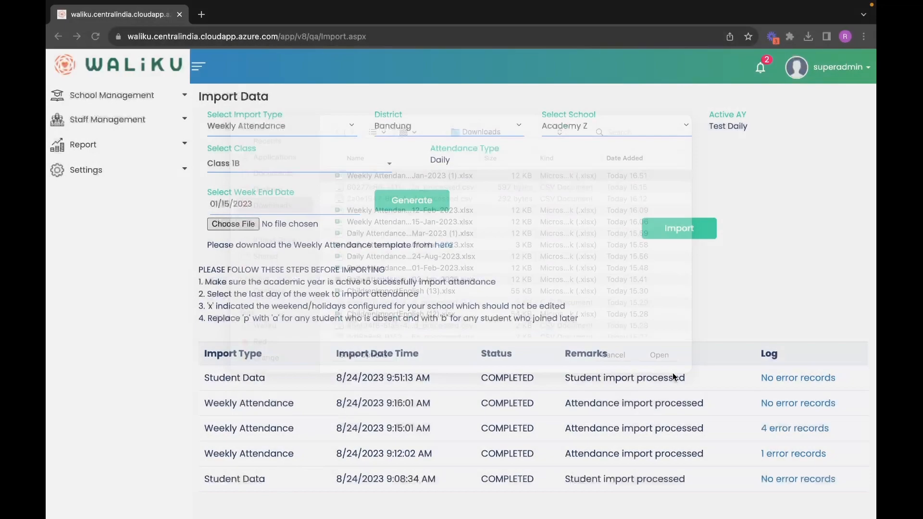
pyautogui.click(684, 233)
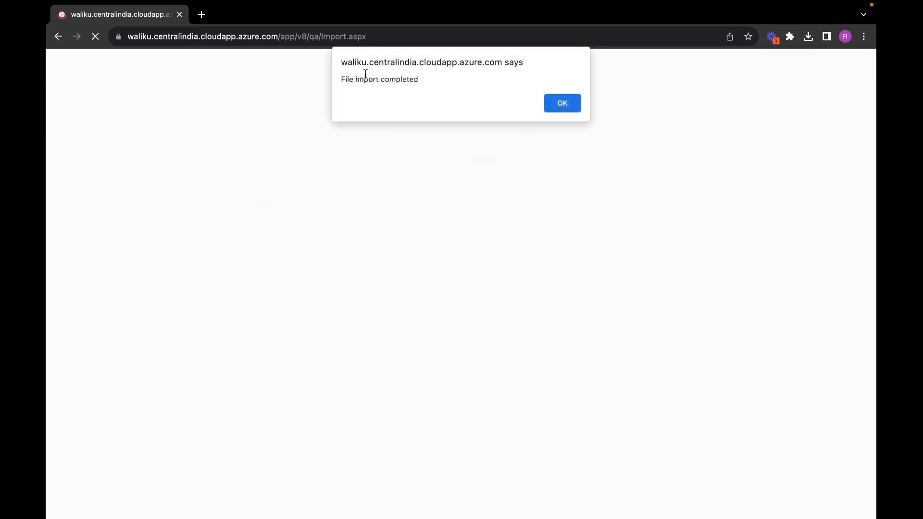
pyautogui.click(562, 102)
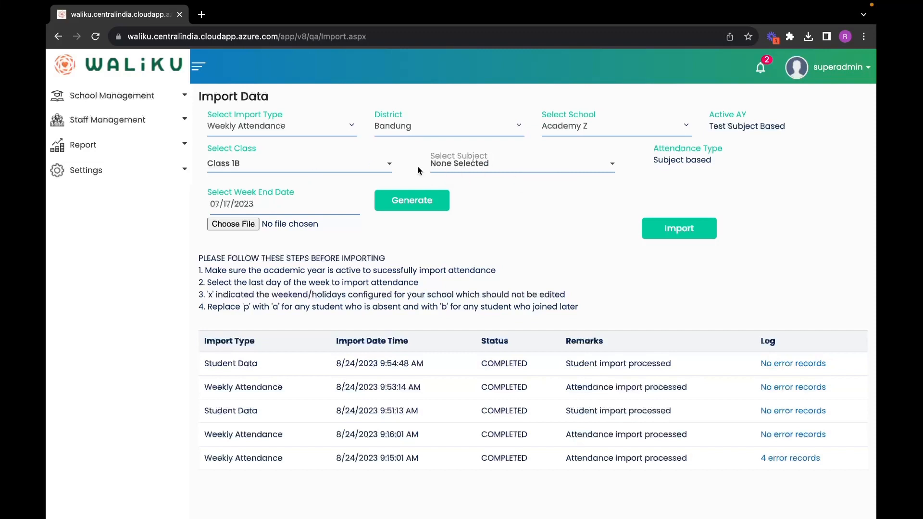
# - Select all subjects (English, Mathematics and Science) for the subject-based weekly attendance of Class 1B
pyautogui.click(484, 166)
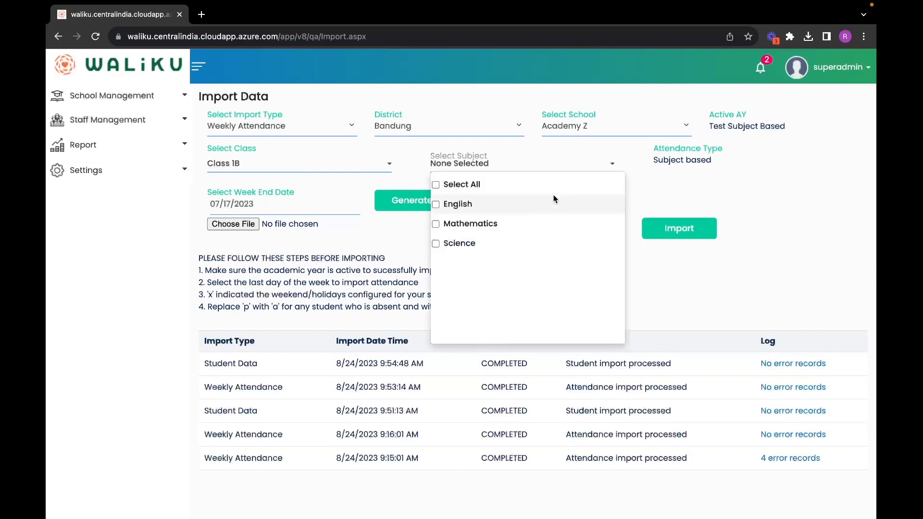
pyautogui.click(436, 206)
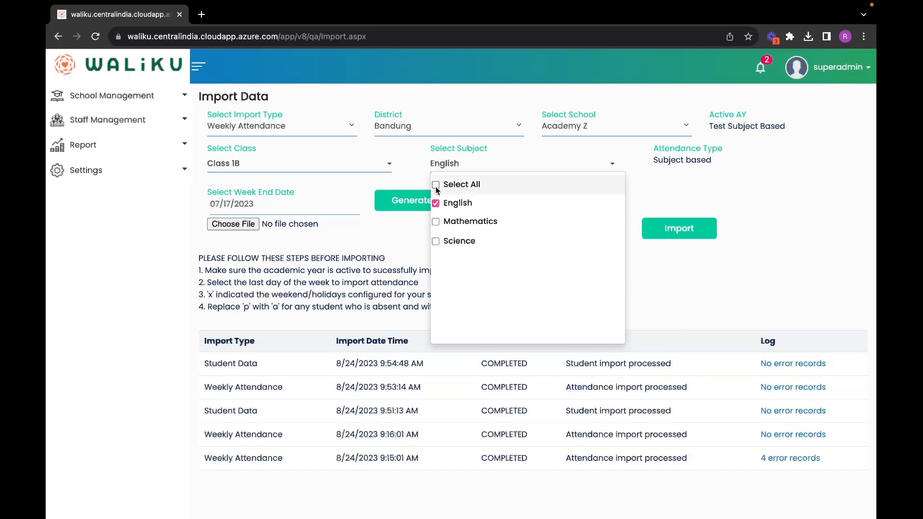
pyautogui.click(436, 187)
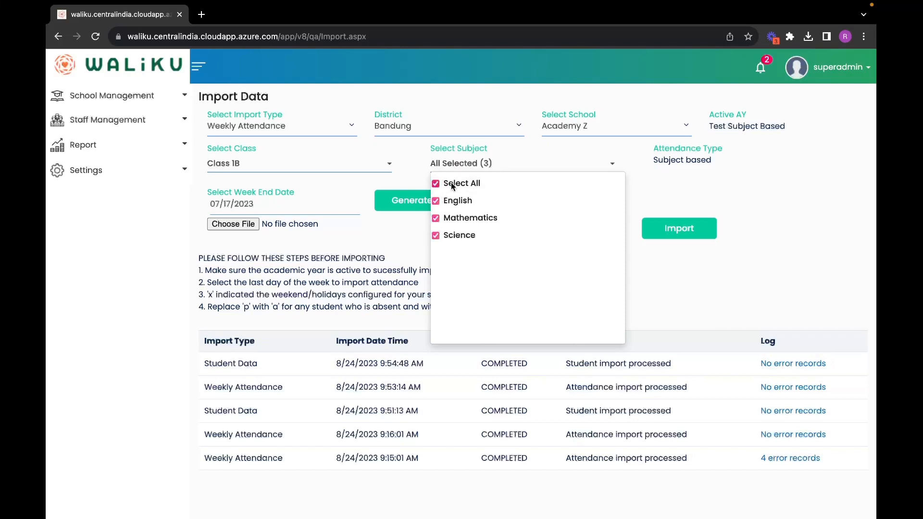
pyautogui.click(410, 249)
# - Set the week end date for Class 1B's subject-based weekly attendance to 02/19/2023
pyautogui.click(305, 203)
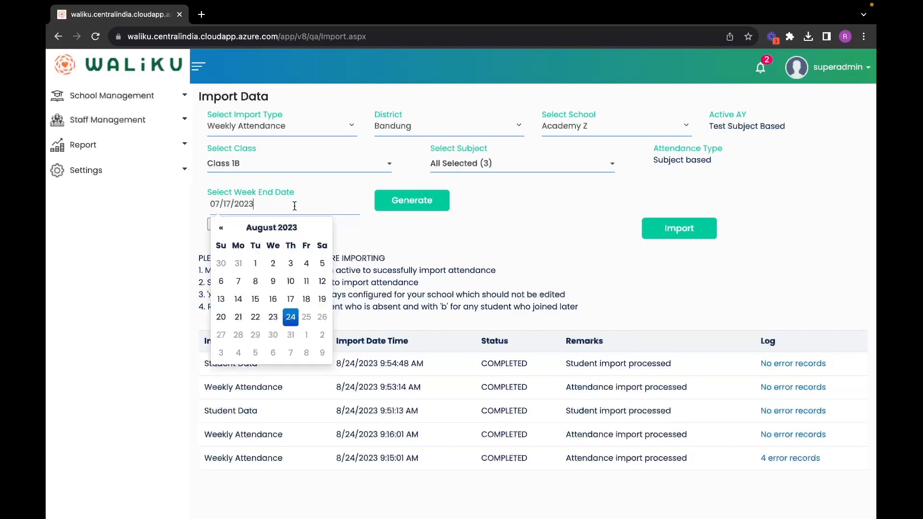
pyautogui.click(221, 229)
pyautogui.click(221, 228)
pyautogui.click(221, 228)
pyautogui.click(221, 229)
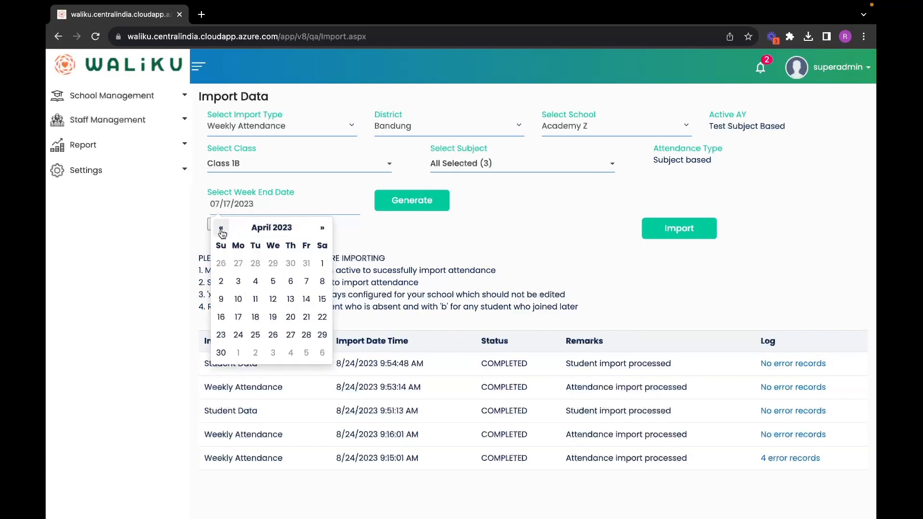
pyautogui.click(221, 228)
pyautogui.click(222, 229)
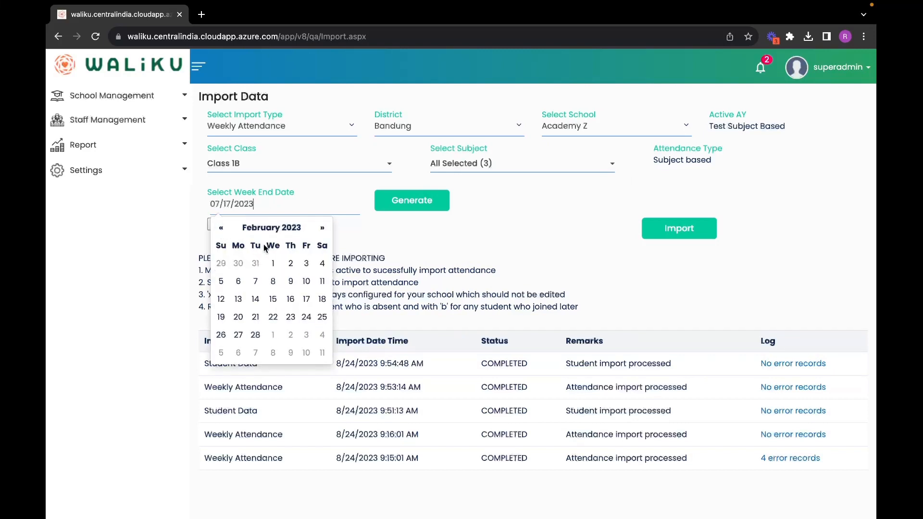
pyautogui.click(221, 317)
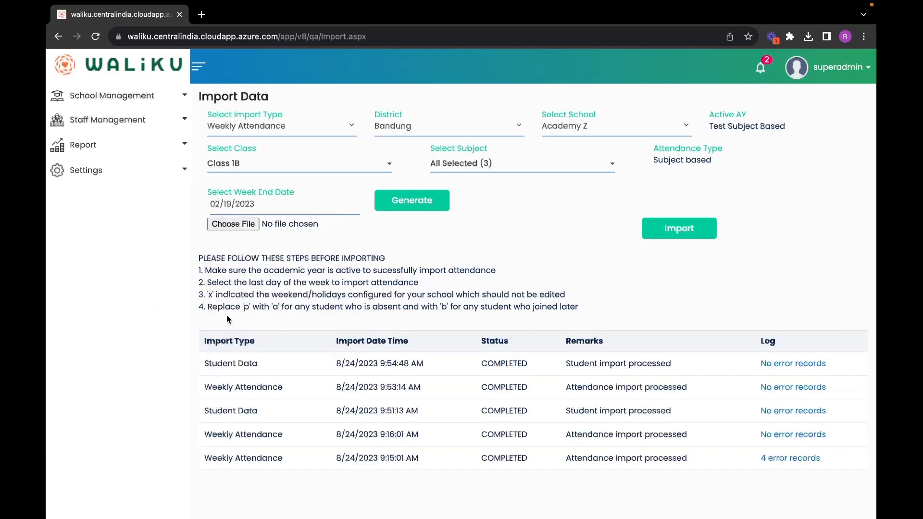
# - Generate the weekly attendance template for the three subjects, download it and open the 19-Feb-2023 workbook in Excel
pyautogui.click(412, 200)
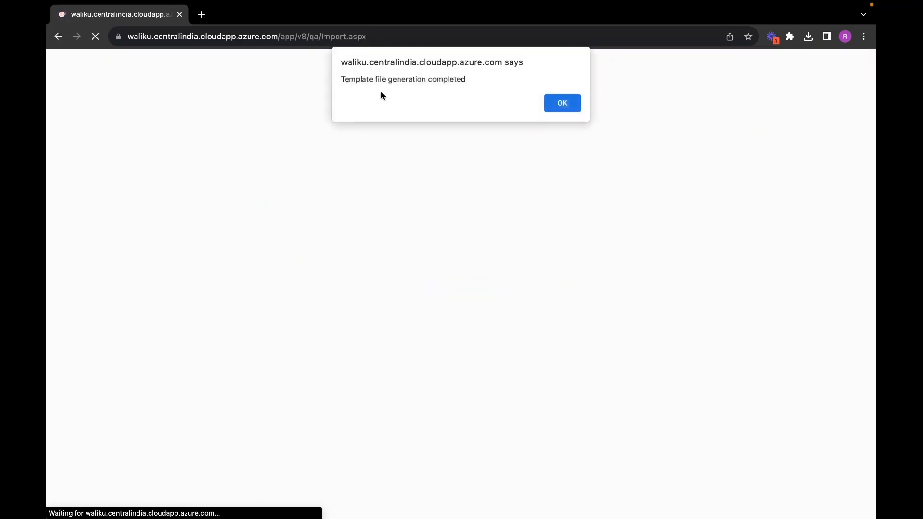
pyautogui.click(575, 103)
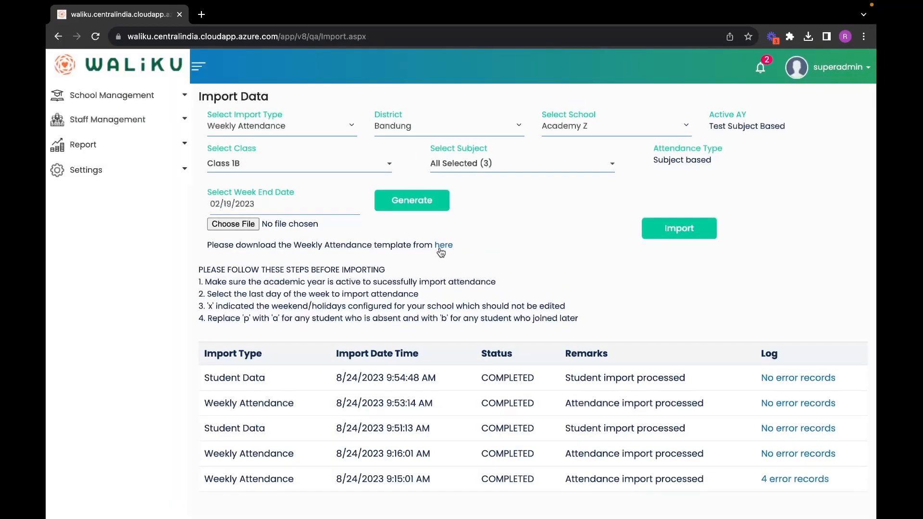
pyautogui.click(440, 247)
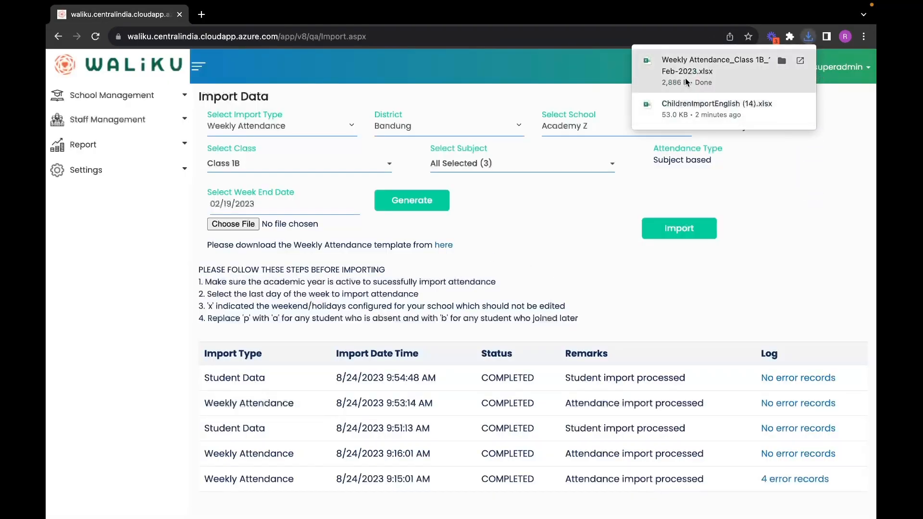
pyautogui.click(685, 78)
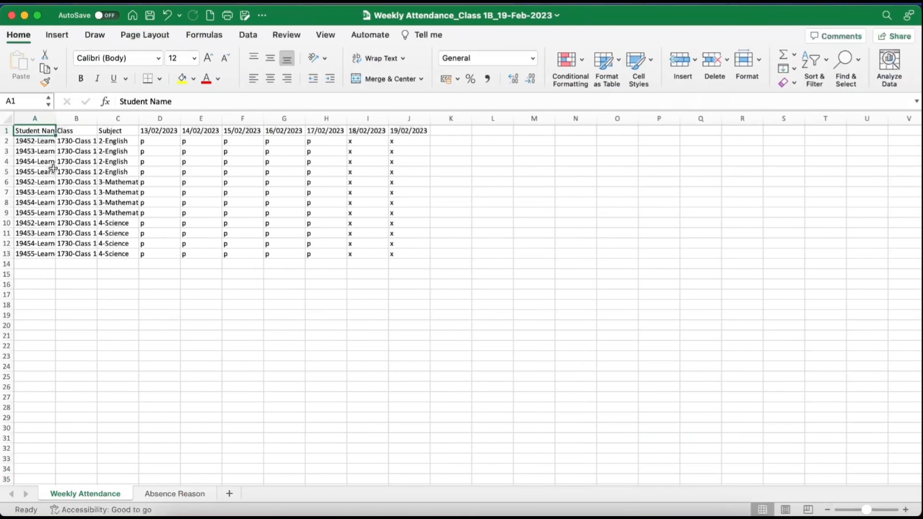
# - Widen the Student Name, Class and Subject columns on the Weekly Attendance sheet so their entries fit
pyautogui.scroll(3, 57, 130)
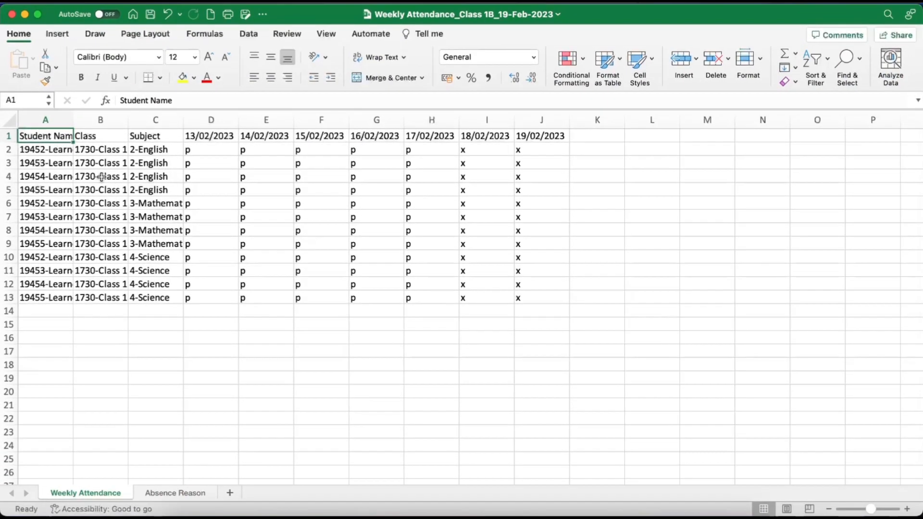
pyautogui.moveTo(74, 120); pyautogui.dragTo(121, 120)
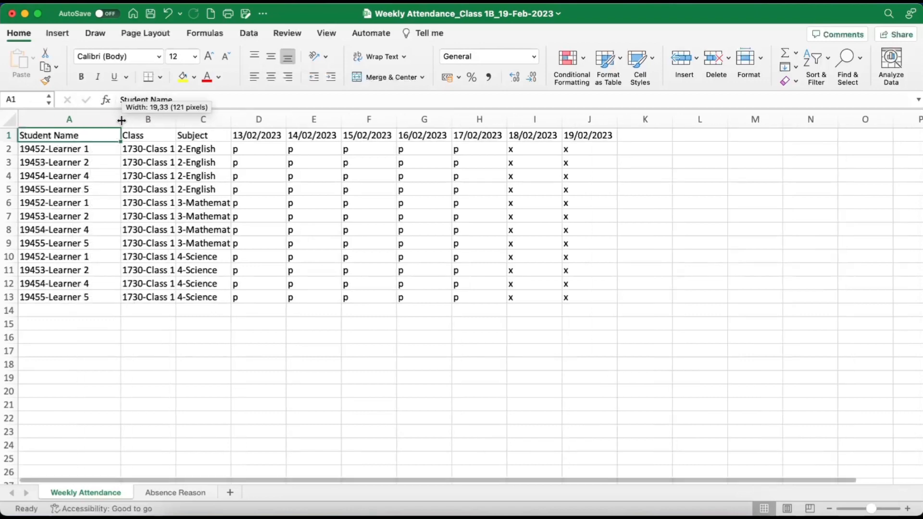
pyautogui.click(173, 120)
pyautogui.click(185, 120)
pyautogui.moveTo(177, 120); pyautogui.dragTo(205, 120)
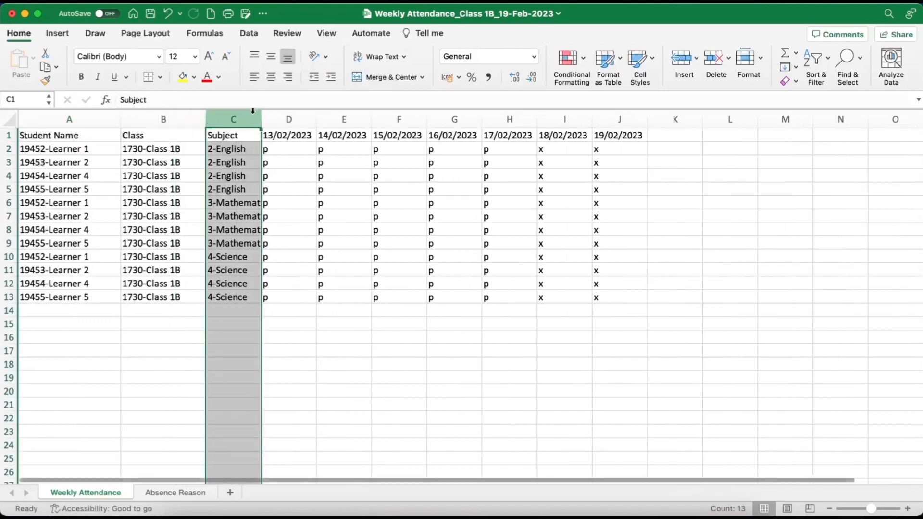
pyautogui.moveTo(261, 114); pyautogui.dragTo(274, 114)
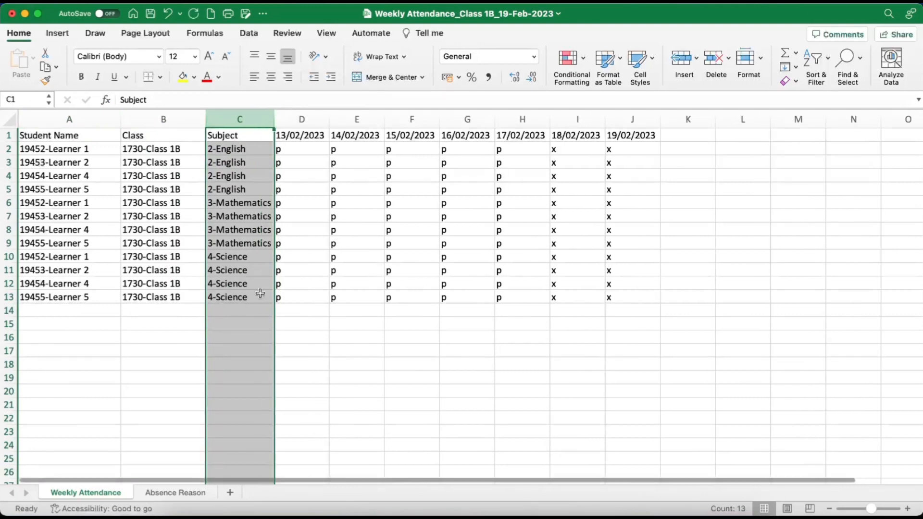
# - Enter a for Learner 5's Mathematics on 13/02/2023 and copy 5-Cough from the Absence Reason sheet into Learner 1's Science cell for 14/02/2023
pyautogui.click(278, 245)
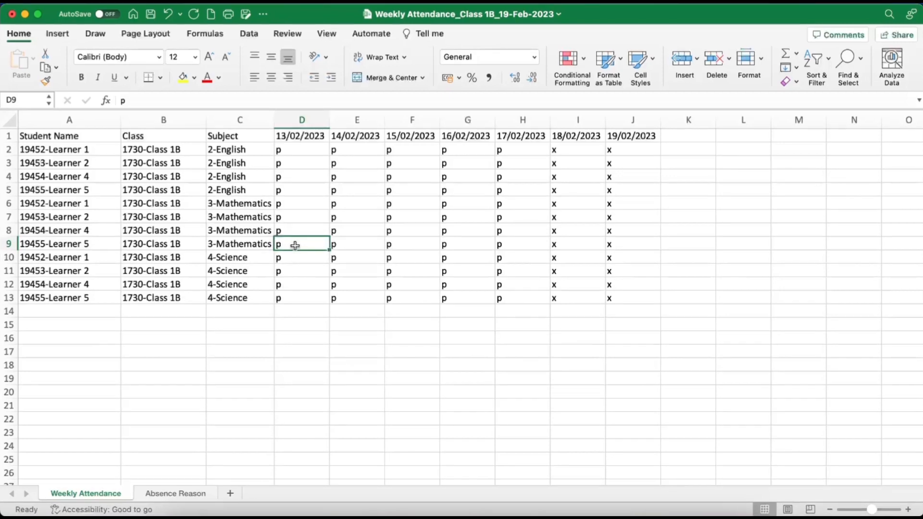
pyautogui.write('a')
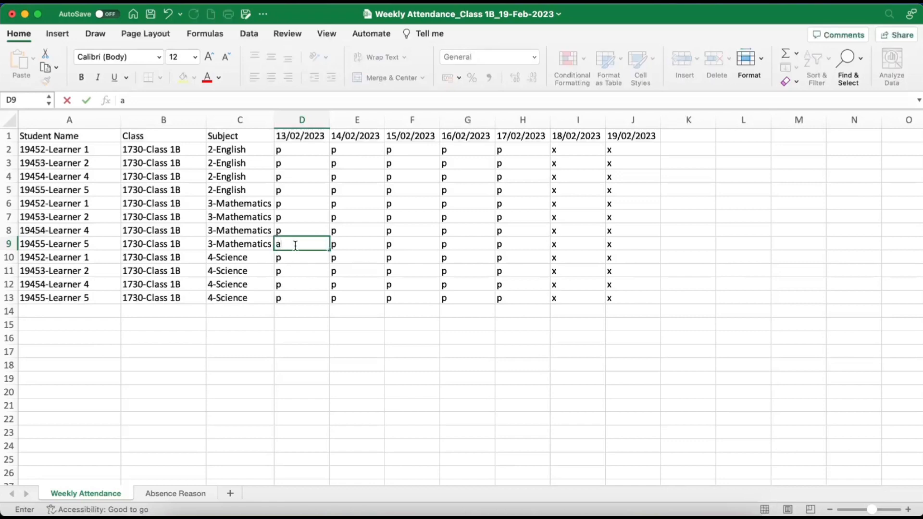
pyautogui.click(185, 493)
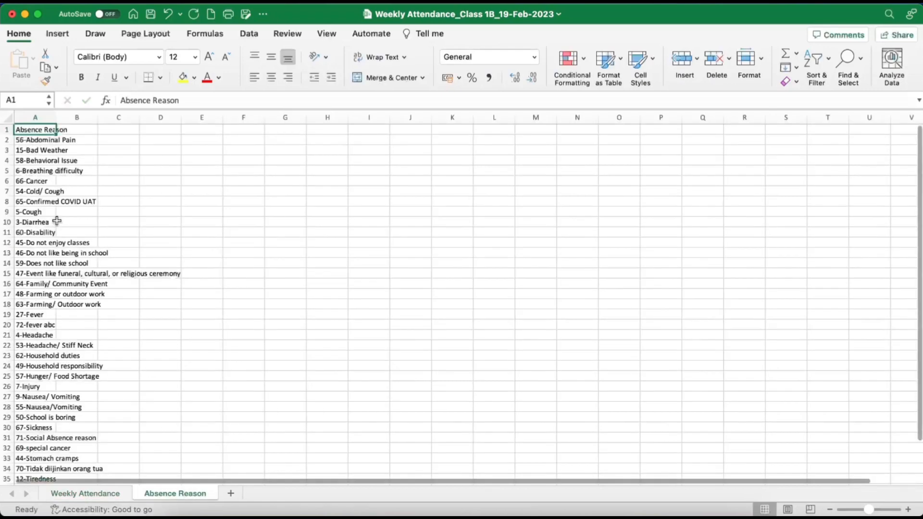
pyautogui.scroll(3, 57, 220)
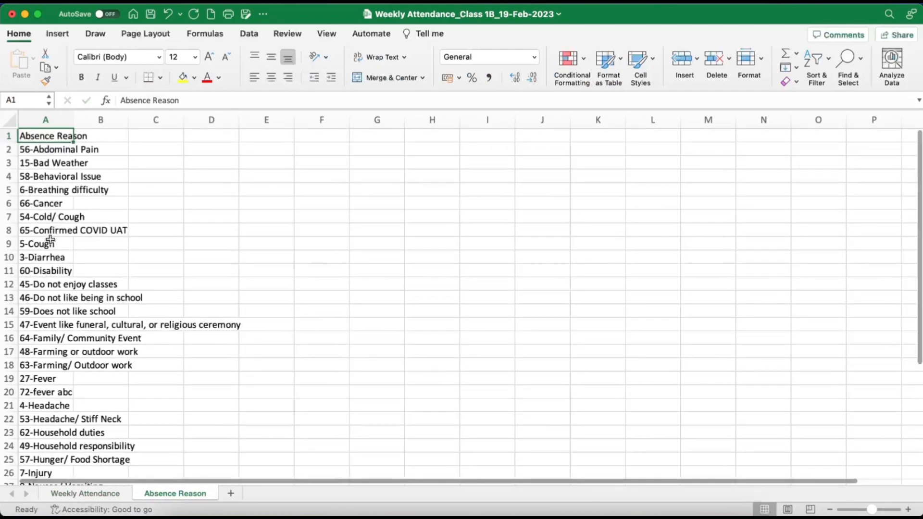
pyautogui.click(48, 242)
pyautogui.press('super+c')
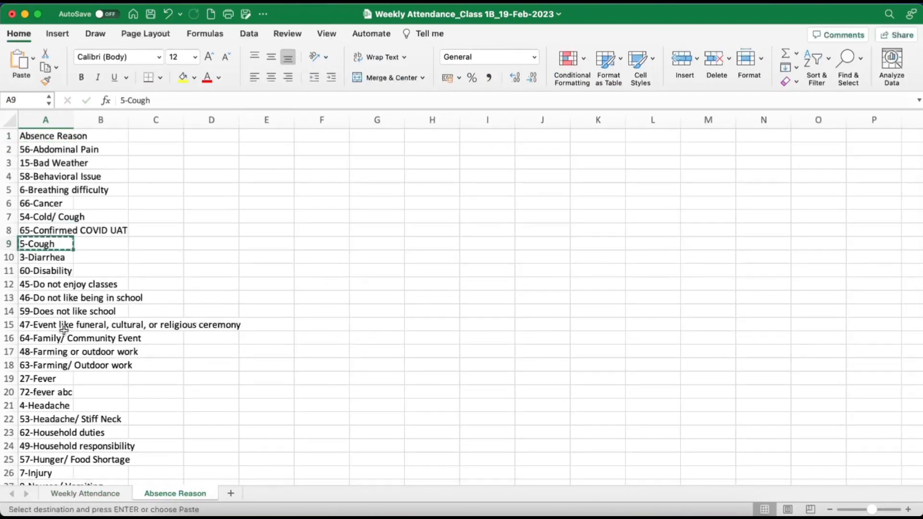
pyautogui.click(95, 494)
pyautogui.click(370, 256)
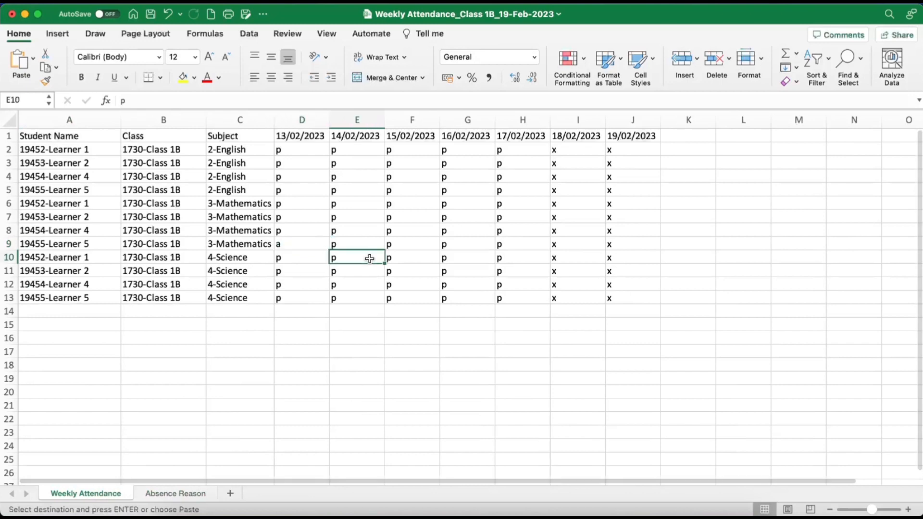
pyautogui.press('super+v')
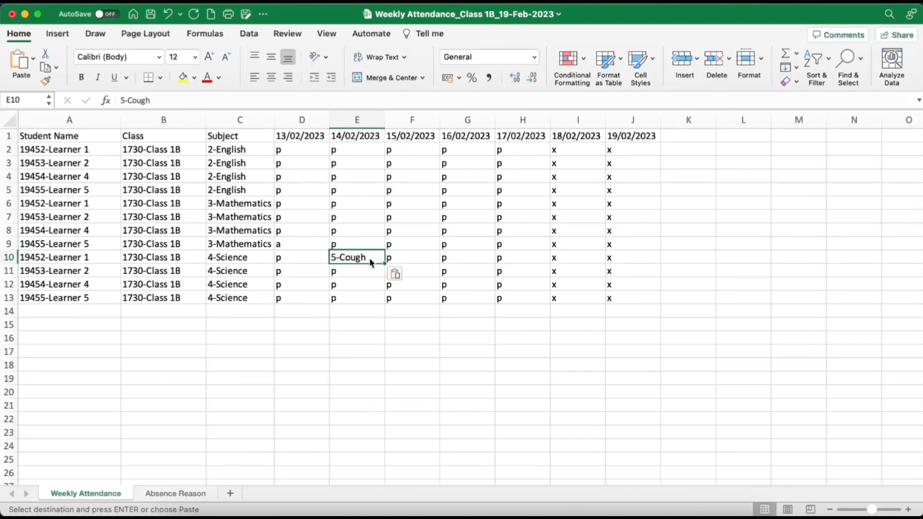
# - Enter 5-Cough for Learner 2's Mathematics on 15/02/2023 and a for Learner 4's English on 16/02/2023, and save the workbook
pyautogui.click(414, 218)
pyautogui.press('Return')
pyautogui.click(488, 175)
pyautogui.write('a')
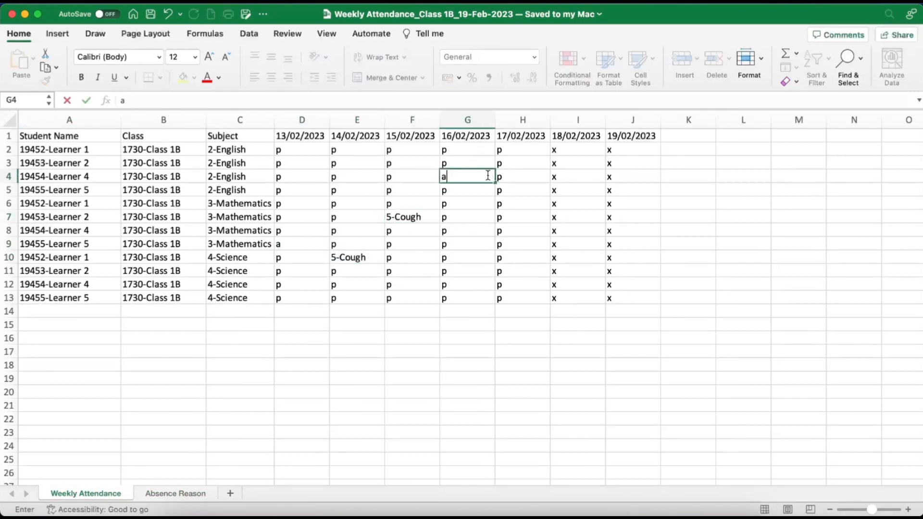
pyautogui.press('super+s')
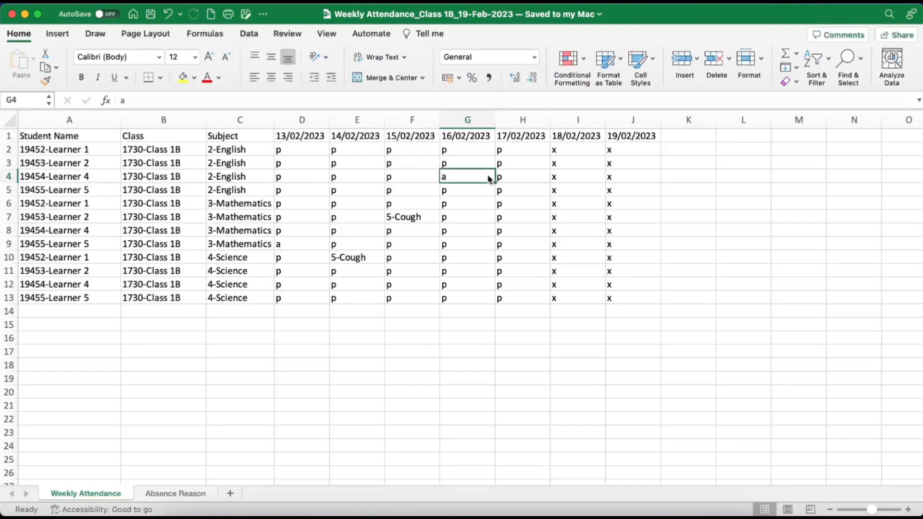
# - Switch back to Waliku in the browser and import the Class 1B weekly attendance file ending in 19-Feb-2023.xlsx from Downloads
pyautogui.hotkey('ctrl', 'Right')
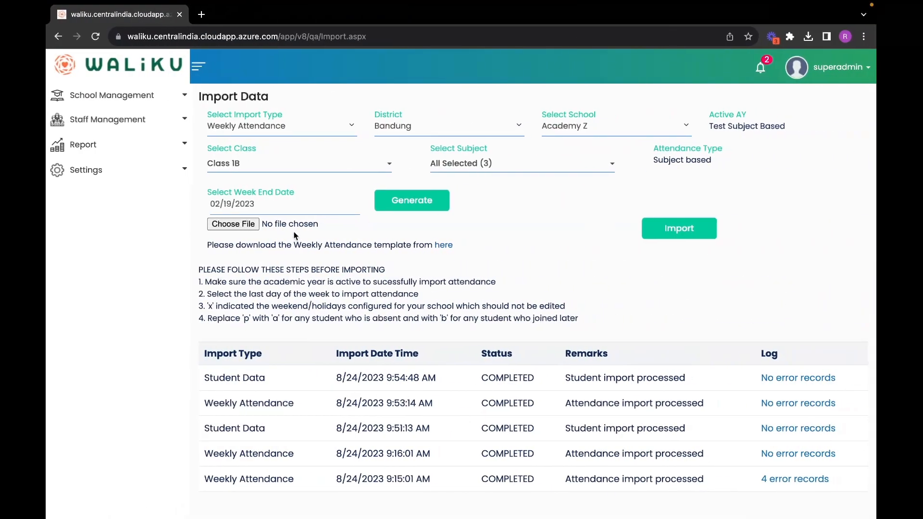
pyautogui.click(255, 226)
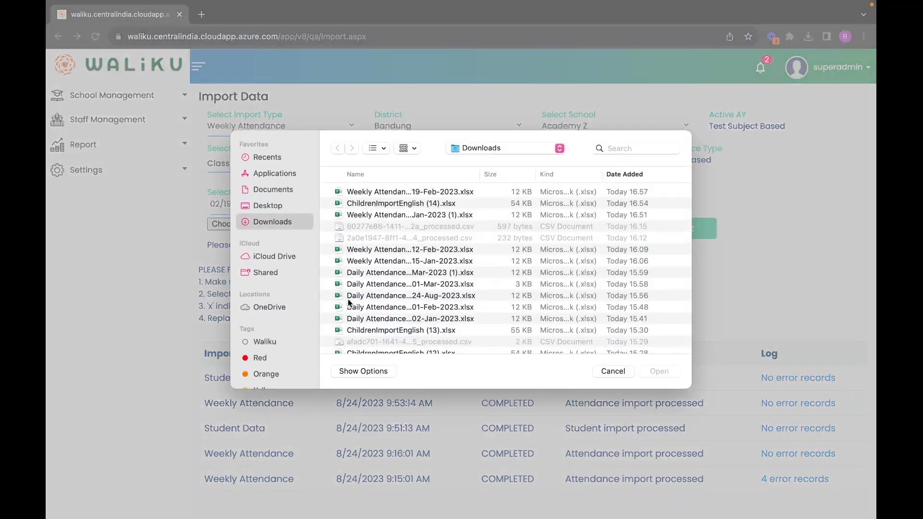
pyautogui.click(397, 192)
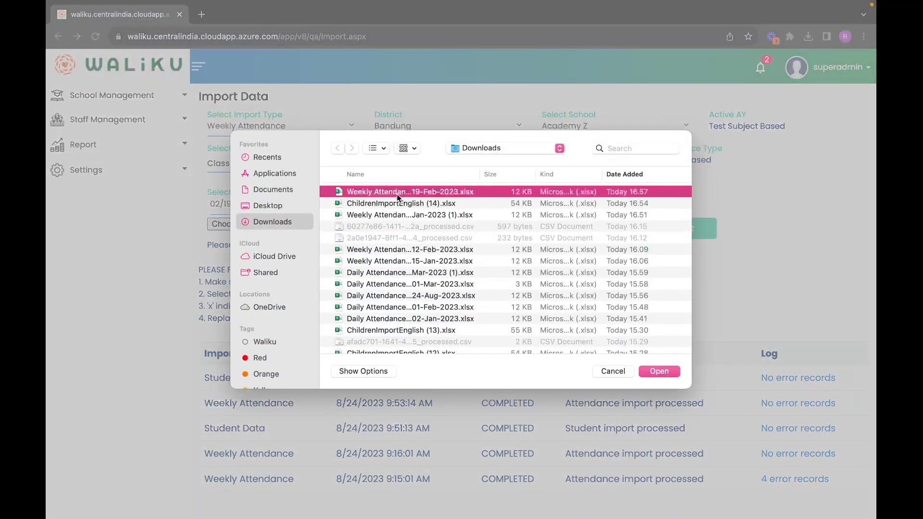
pyautogui.click(659, 371)
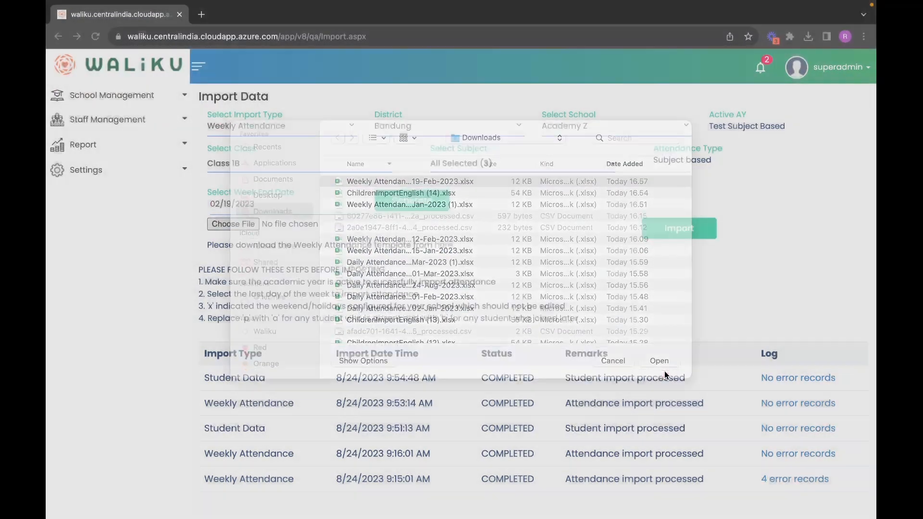
pyautogui.click(683, 228)
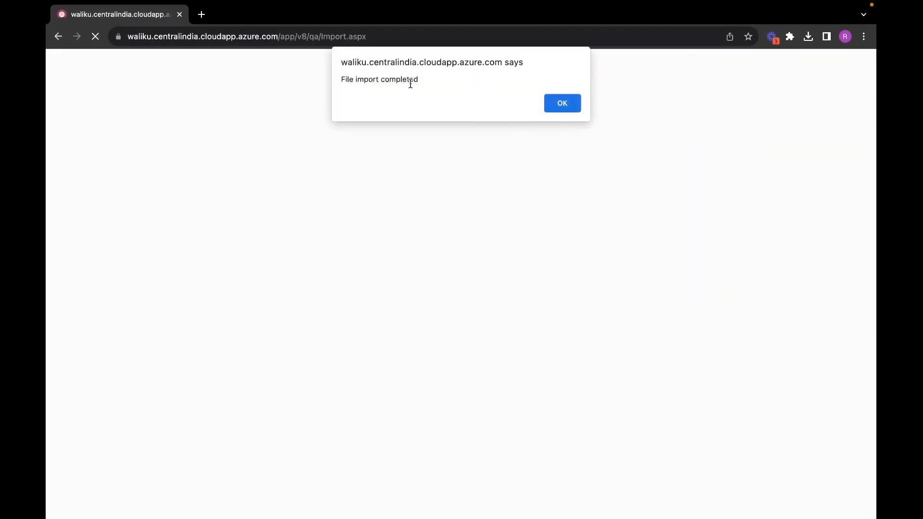
pyautogui.click(549, 100)
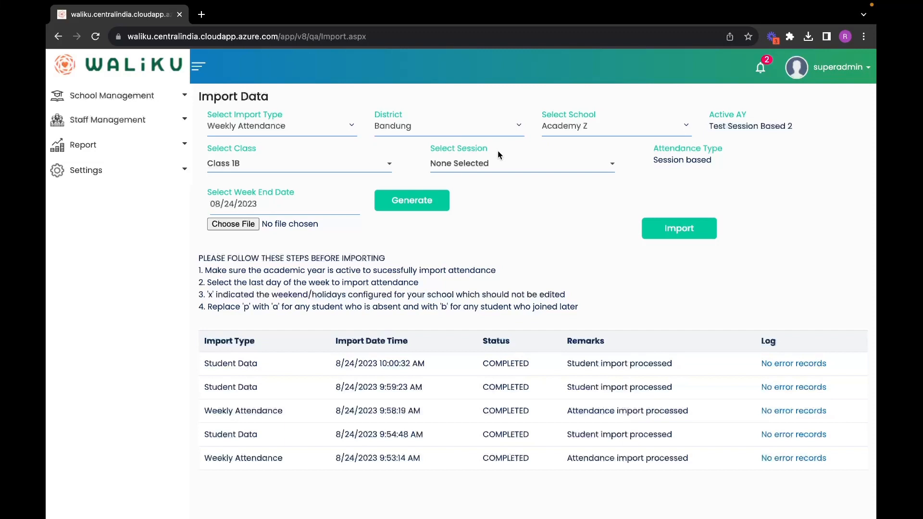
# - Select all sessions (Morning, Noon and Evening) for the session-based weekly attendance of Class 1B
pyautogui.click(522, 169)
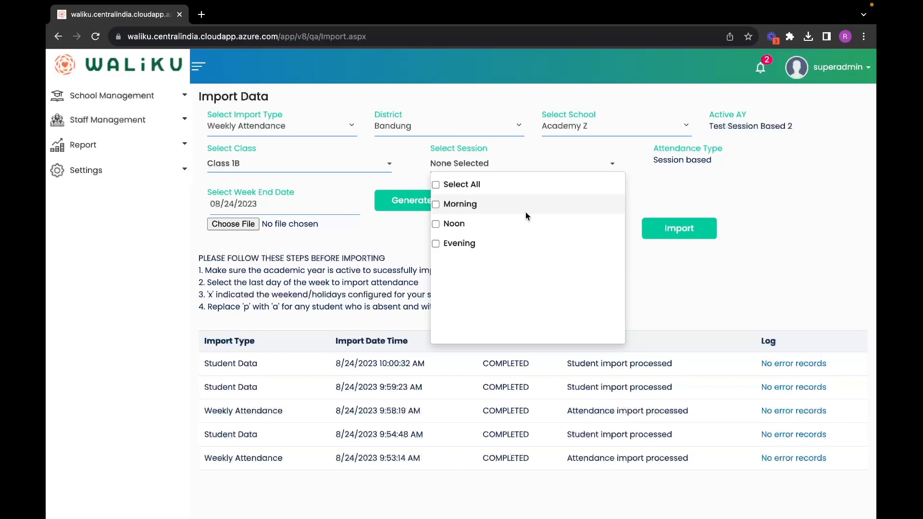
pyautogui.click(436, 205)
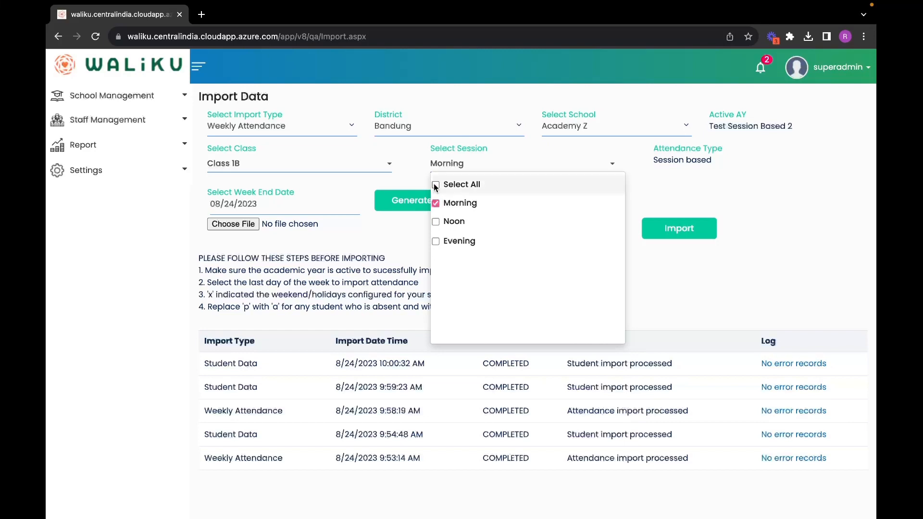
pyautogui.click(436, 185)
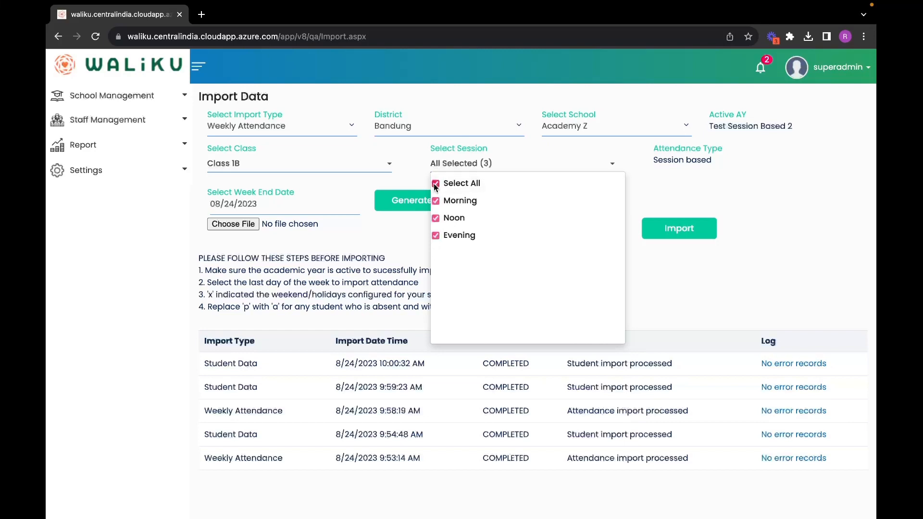
pyautogui.click(715, 196)
# - Set the week end date to 03/19/2023 and generate the session-based weekly attendance template
pyautogui.click(294, 208)
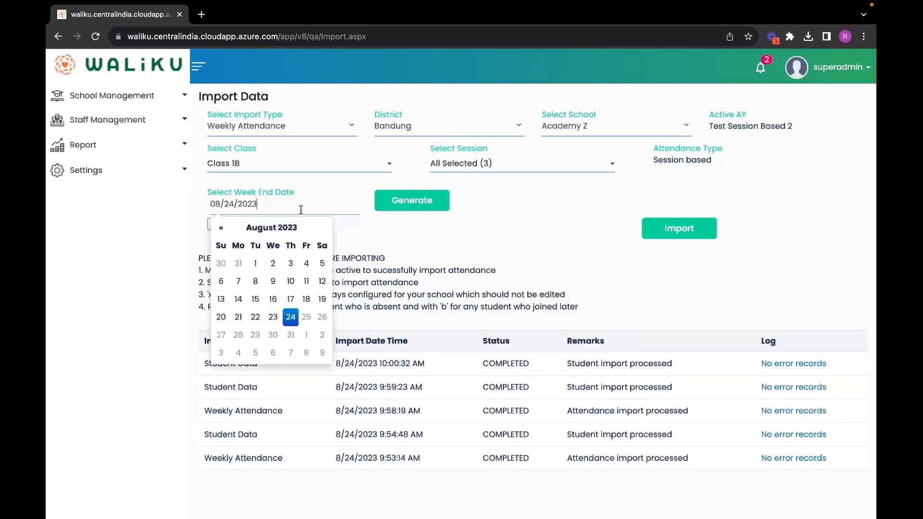
pyautogui.click(223, 229)
pyautogui.click(222, 229)
pyautogui.click(222, 229)
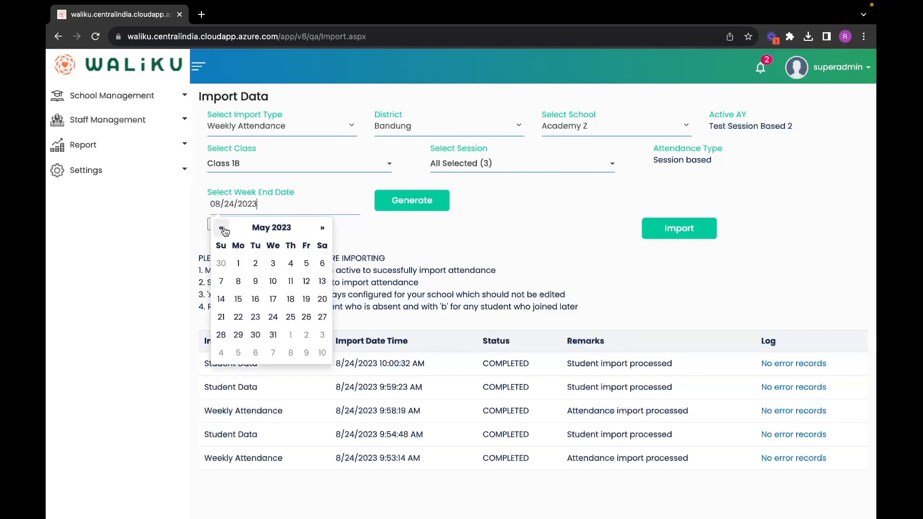
pyautogui.click(222, 229)
pyautogui.click(223, 229)
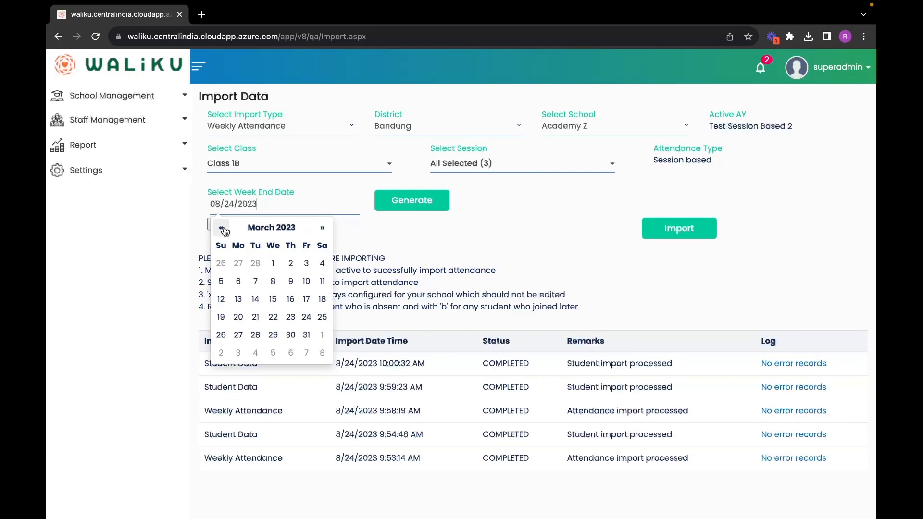
pyautogui.click(227, 322)
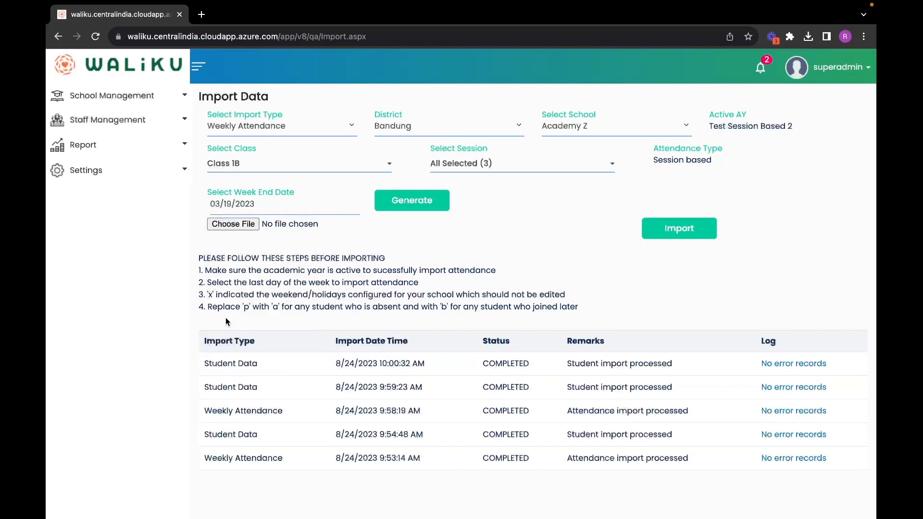
pyautogui.click(418, 201)
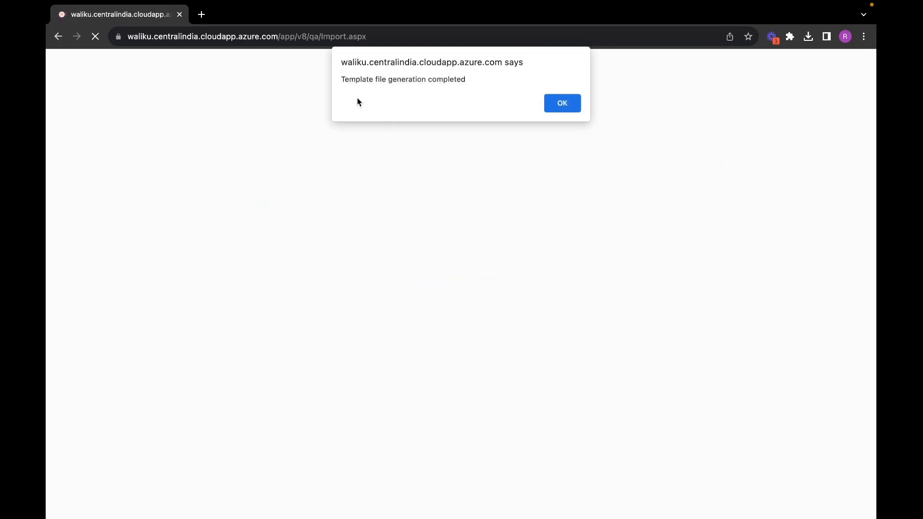
# - Download and open the generated Class 1B template for 19-Mar-2023, and fit the Student Name column to its contents
pyautogui.click(561, 106)
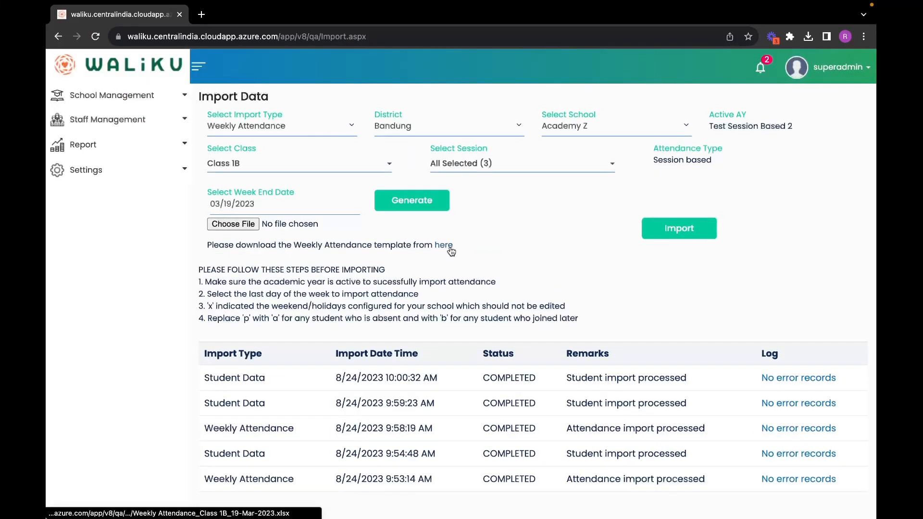
pyautogui.click(662, 79)
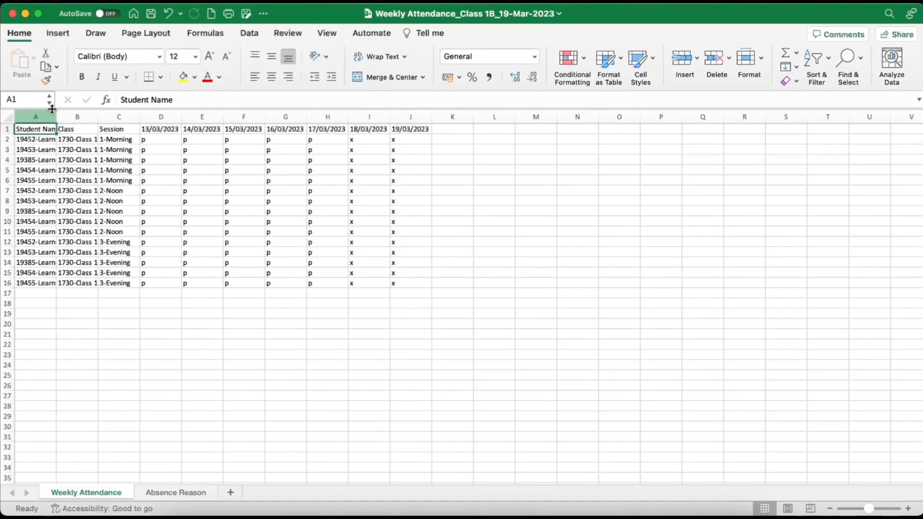
pyautogui.doubleClick(56, 115)
pyautogui.scroll(5, 107, 220)
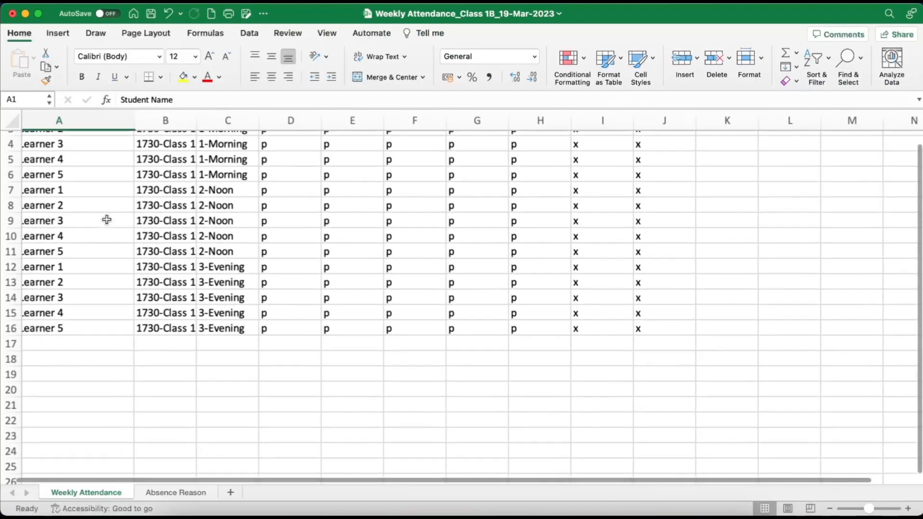
pyautogui.scroll(2, 107, 219)
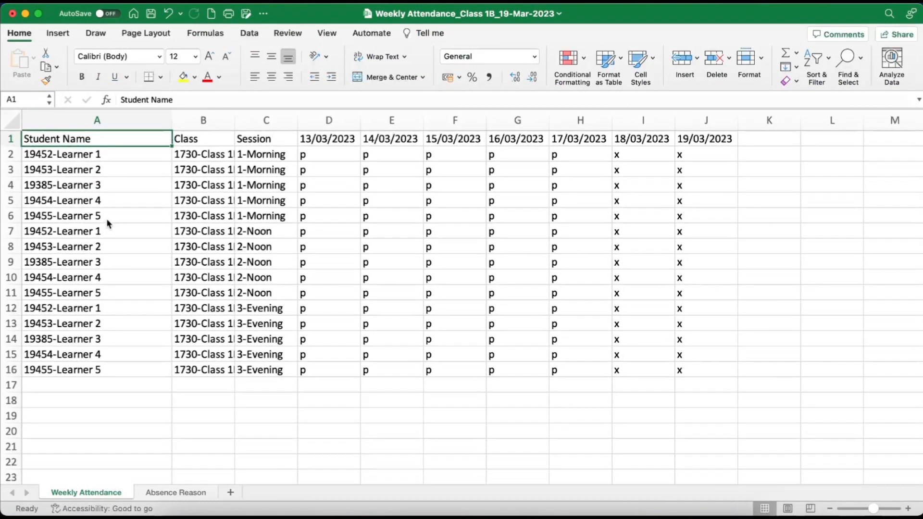
pyautogui.click(190, 139)
pyautogui.click(247, 140)
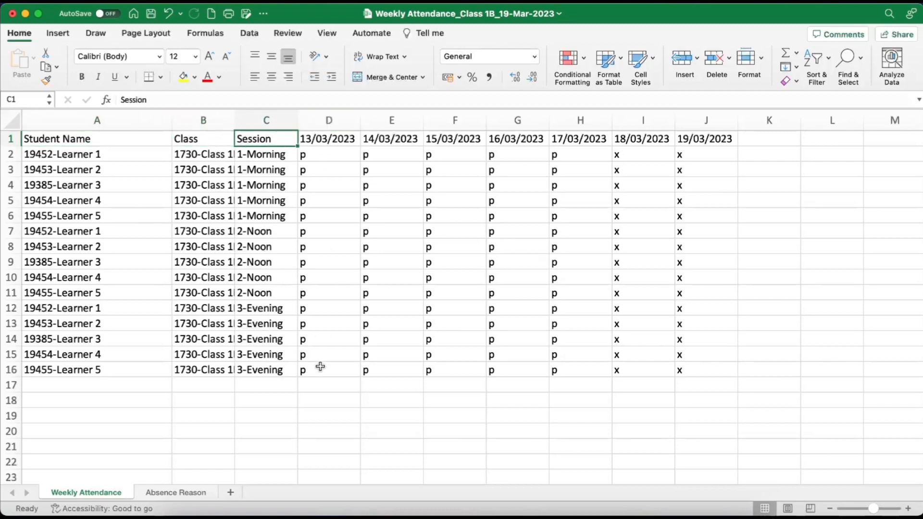
pyautogui.click(333, 229)
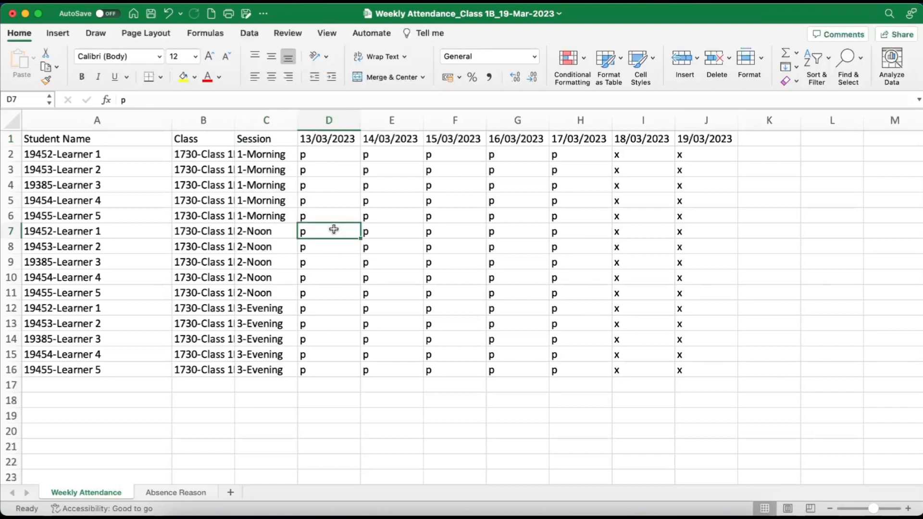
# - Copy 64-Family/ Community Event from the Absence Reason sheet into Learner 1's Noon session on 14/03/2023
pyautogui.click(185, 492)
pyautogui.scroll(5, 100, 362)
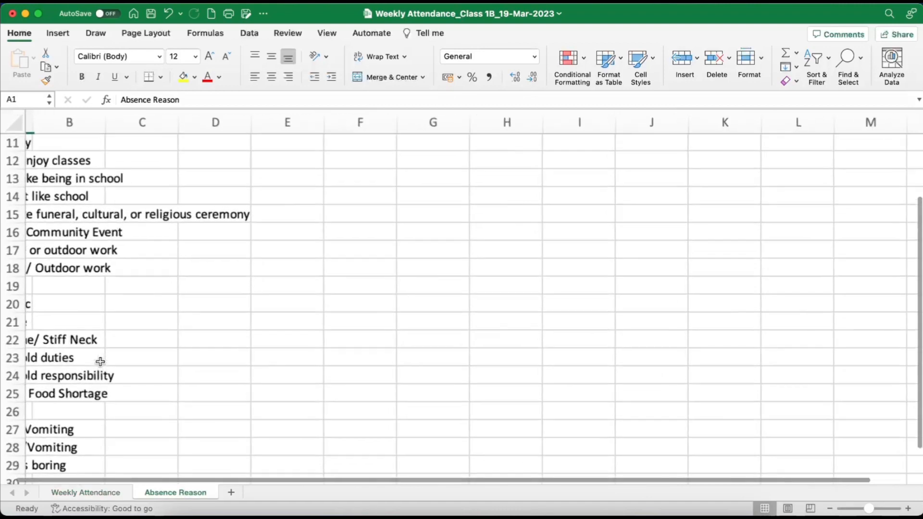
pyautogui.scroll(3, 100, 362)
pyautogui.hscroll(-2, 100, 362)
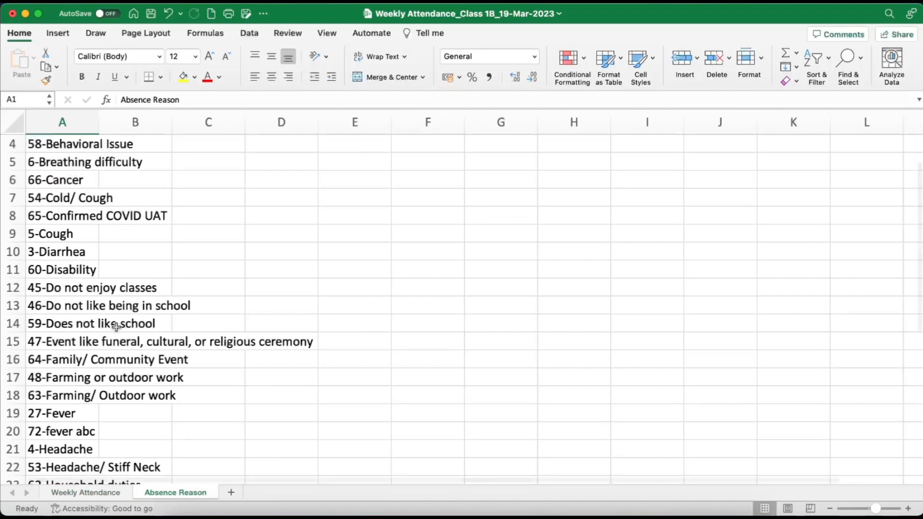
pyautogui.scroll(-5, 116, 327)
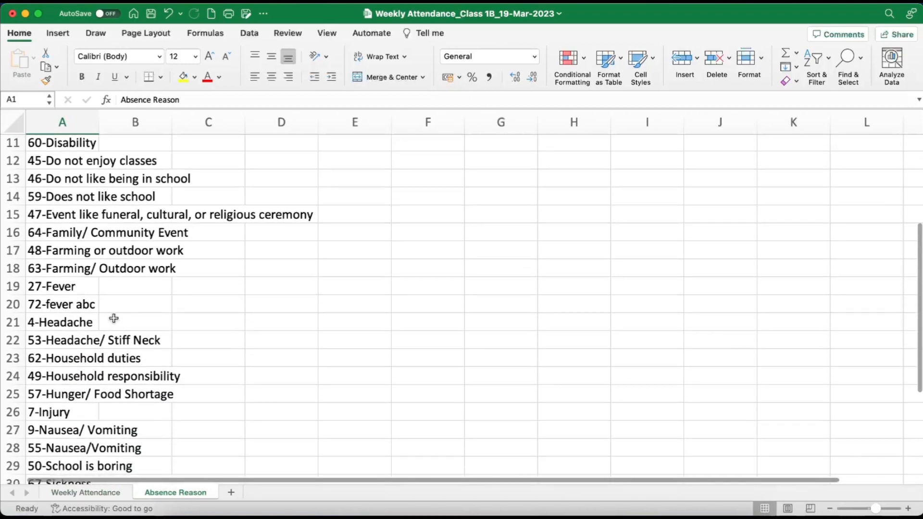
pyautogui.click(54, 236)
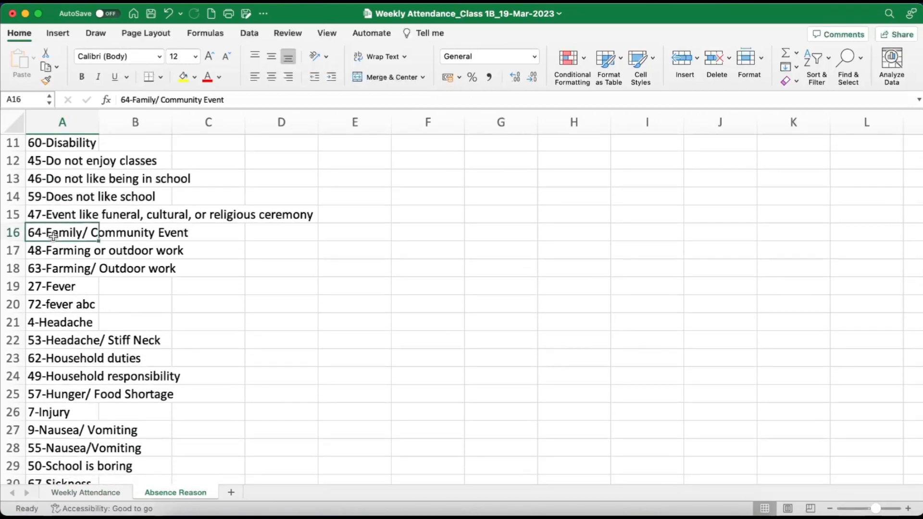
pyautogui.press('super+c')
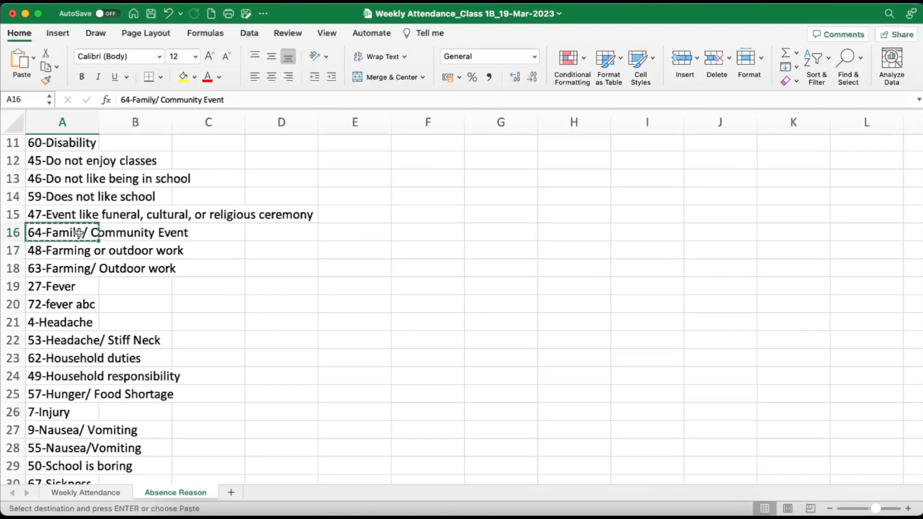
pyautogui.click(86, 492)
pyautogui.press('super+v')
# - Enter a for Learner 5's Noon session on 15/03/2023 and 64-Family/ Community Event for Learner 2's Evening session on 16/03/2023, and save the workbook
pyautogui.click(472, 292)
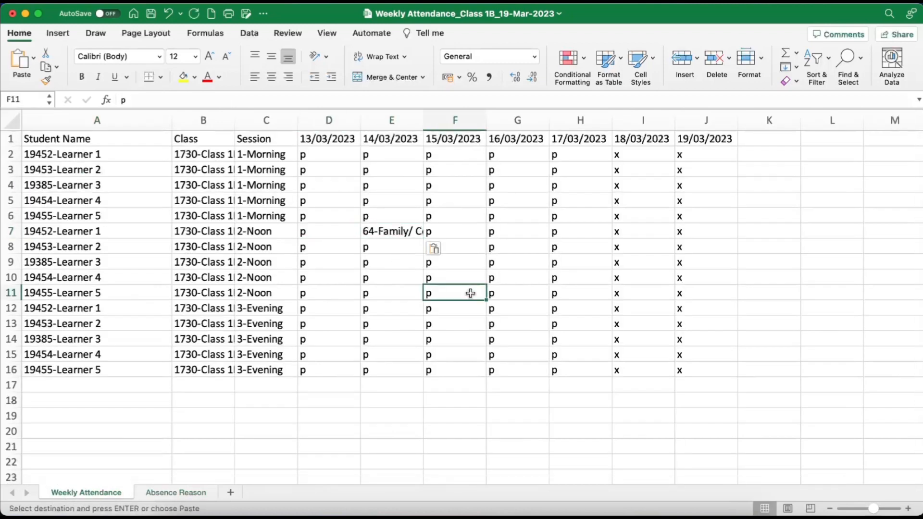
pyautogui.write('a')
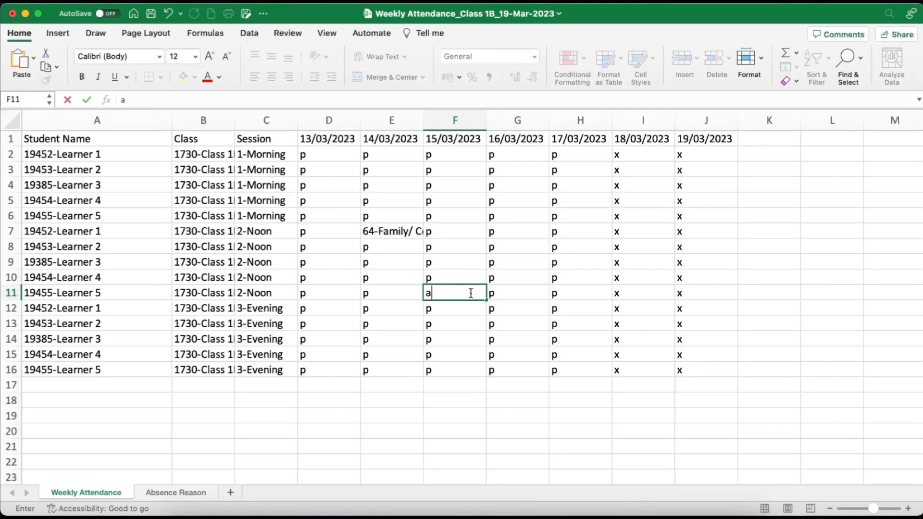
pyautogui.click(527, 322)
pyautogui.press('super+v')
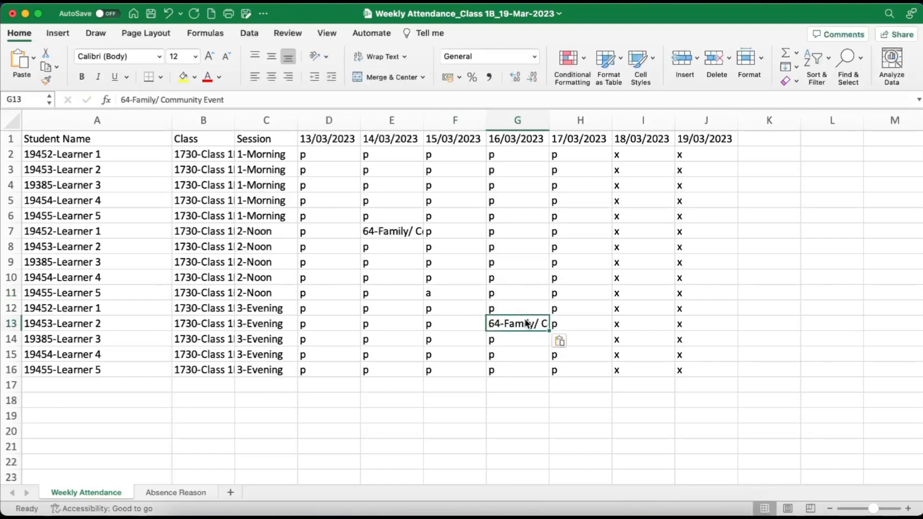
pyautogui.press('super+s')
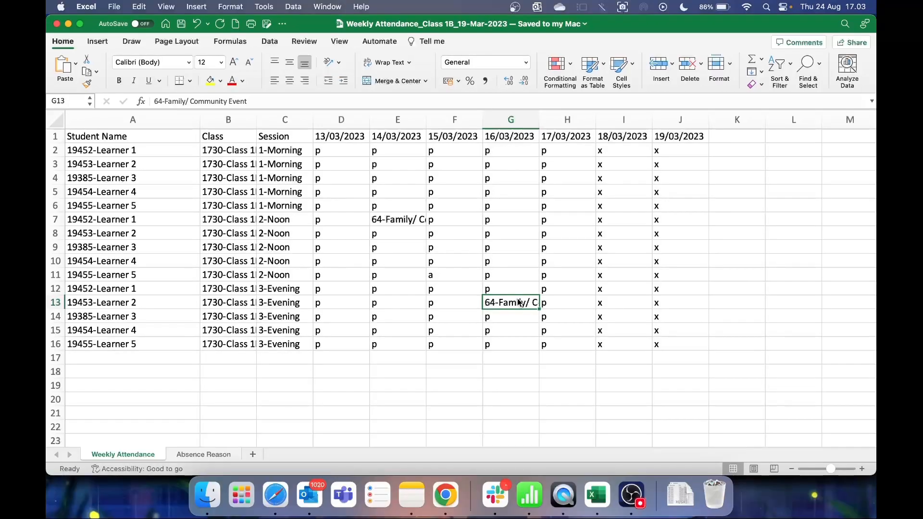
# - Switch back to Waliku in the browser and import Weekly Attendance_Class 1B_19-Mar-2023.xlsx from Downloads
pyautogui.hotkey('ctrl', 'Right')
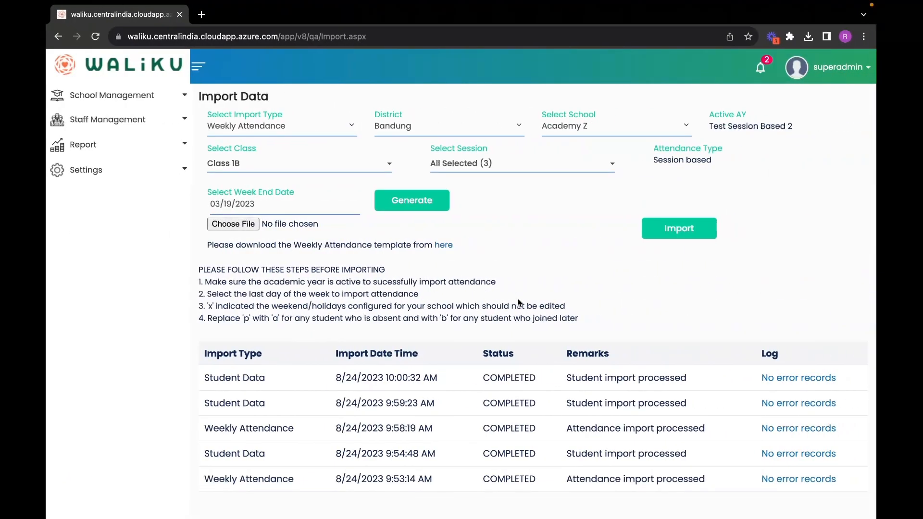
pyautogui.click(253, 225)
pyautogui.click(388, 192)
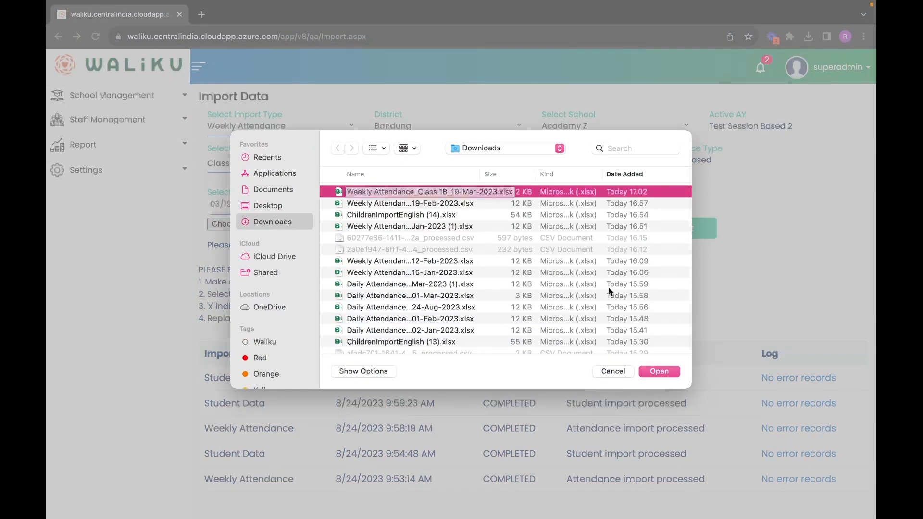
pyautogui.click(672, 372)
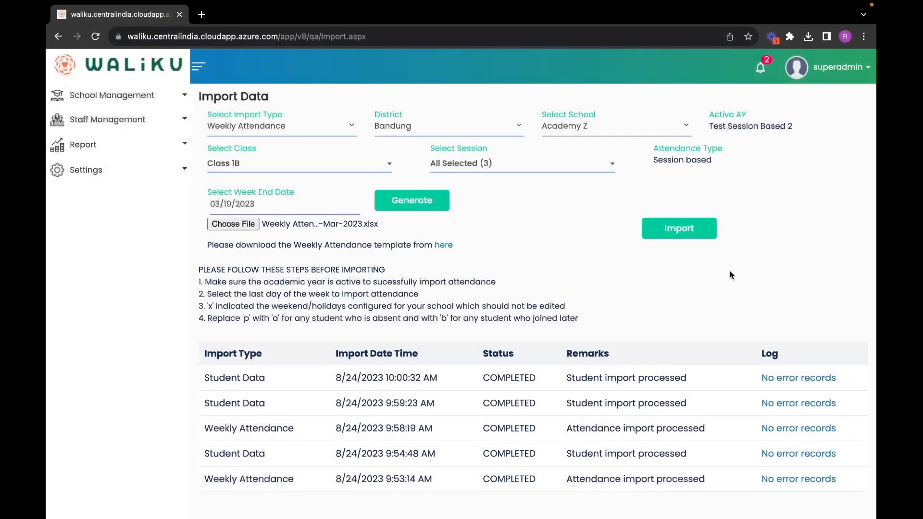
pyautogui.click(699, 229)
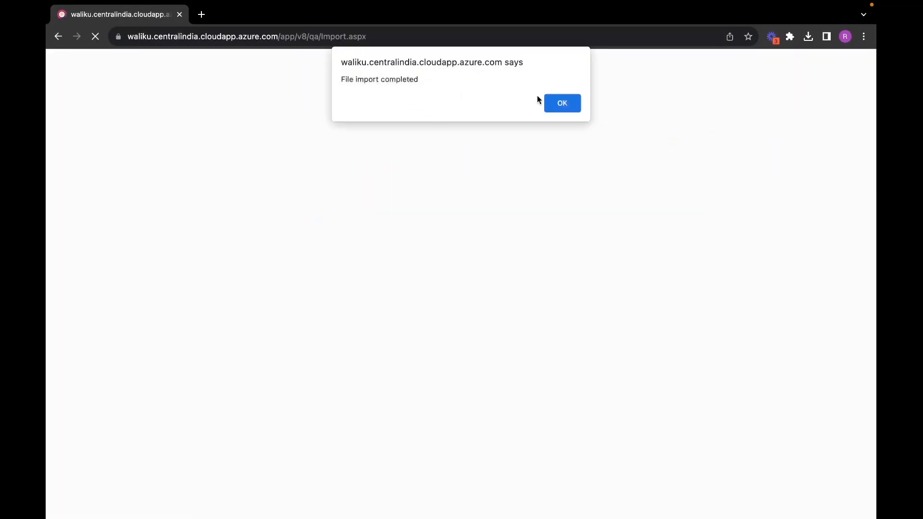
pyautogui.click(552, 101)
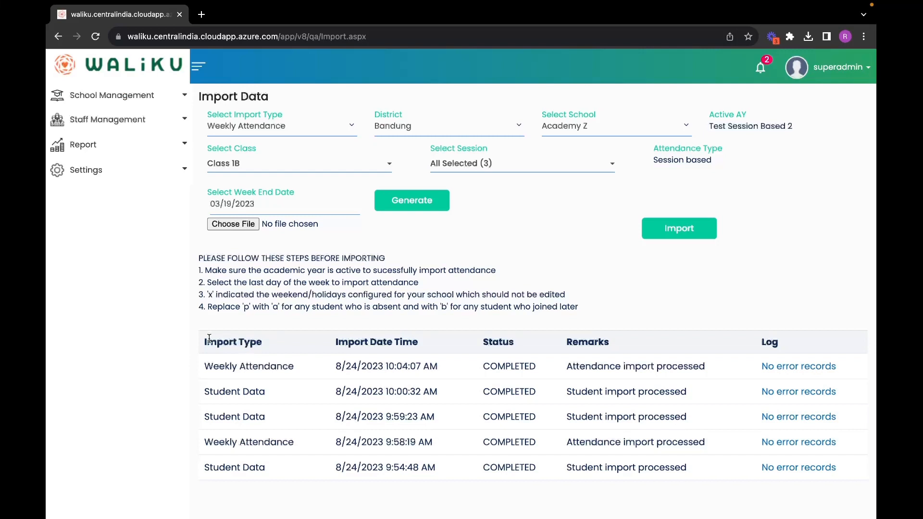